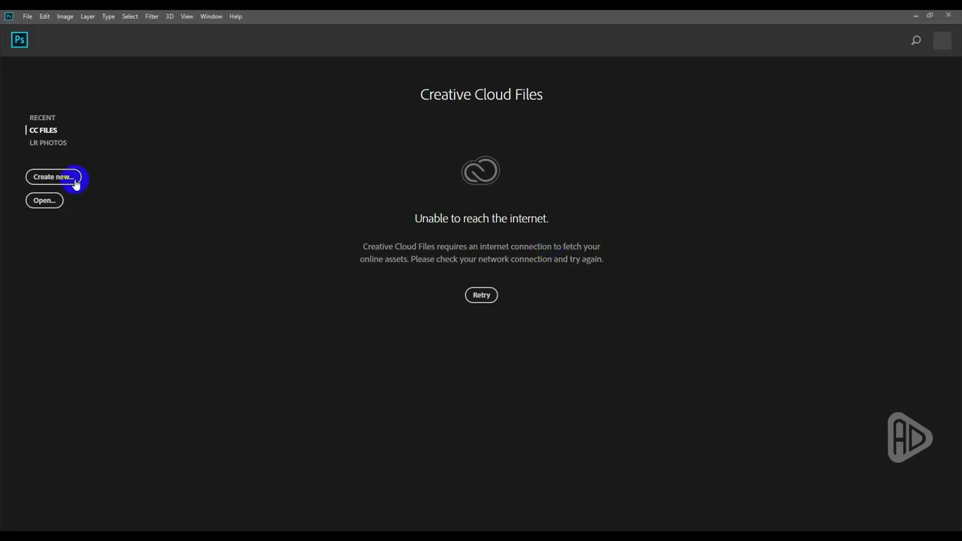
# Open beard-1851469_1920.jpg in Photoshop by dragging it from File Explorer.
pyautogui.click(283, 528)
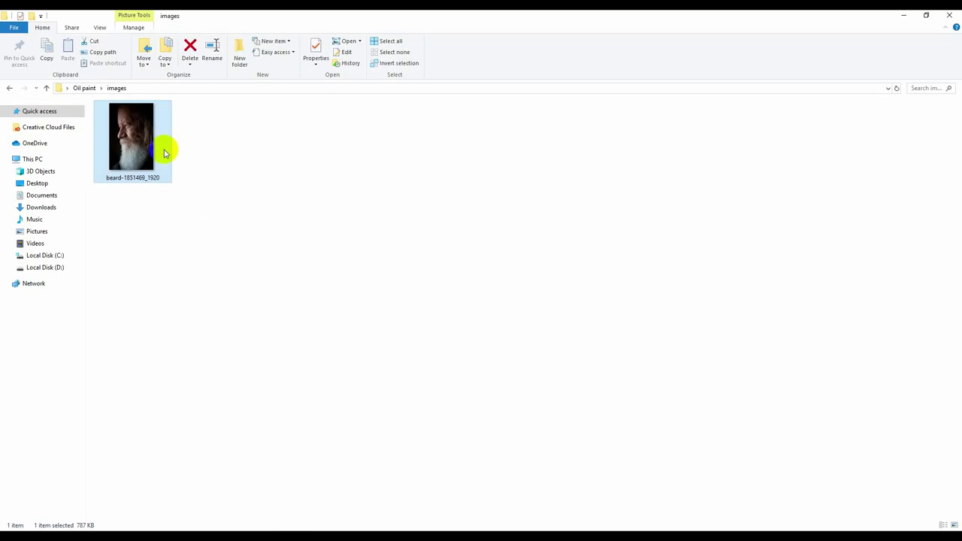
pyautogui.moveTo(164, 151)
pyautogui.mouseDown()
pyautogui.moveTo(359, 529)
pyautogui.moveTo(434, 45)
pyautogui.mouseUp()
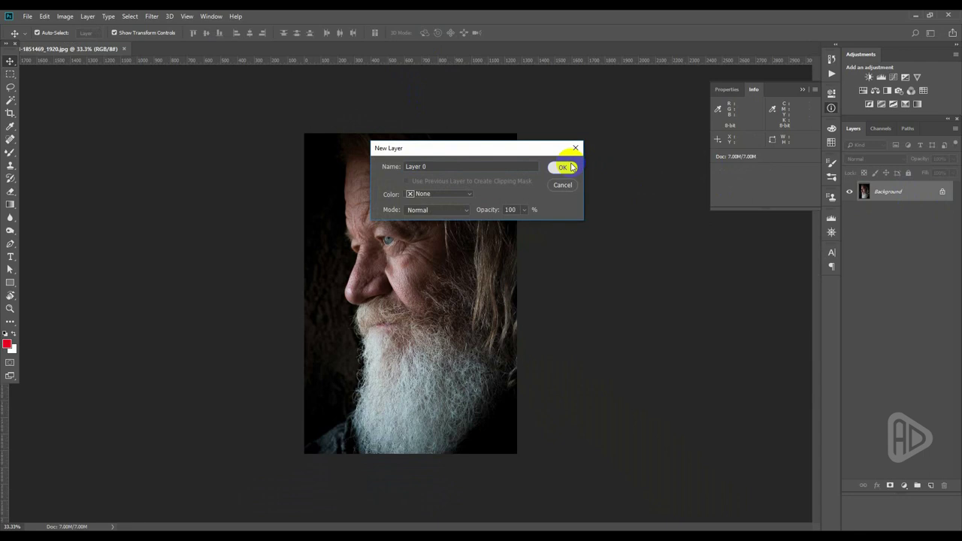
# Convert the Background to Layer 0, duplicate it with Ctrl+J, and select the top Layer 0.
pyautogui.click(570, 167)
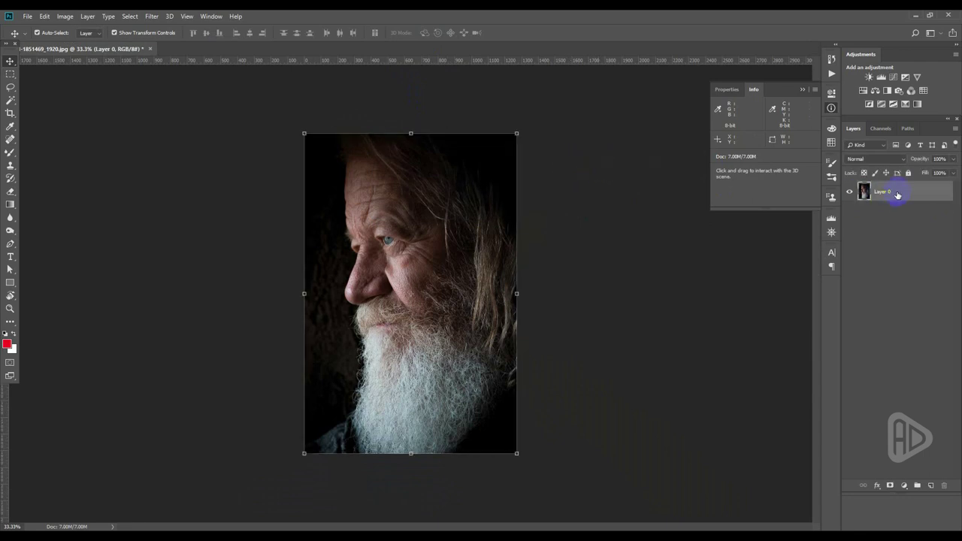
pyautogui.hotkey('ctrl', 'j')
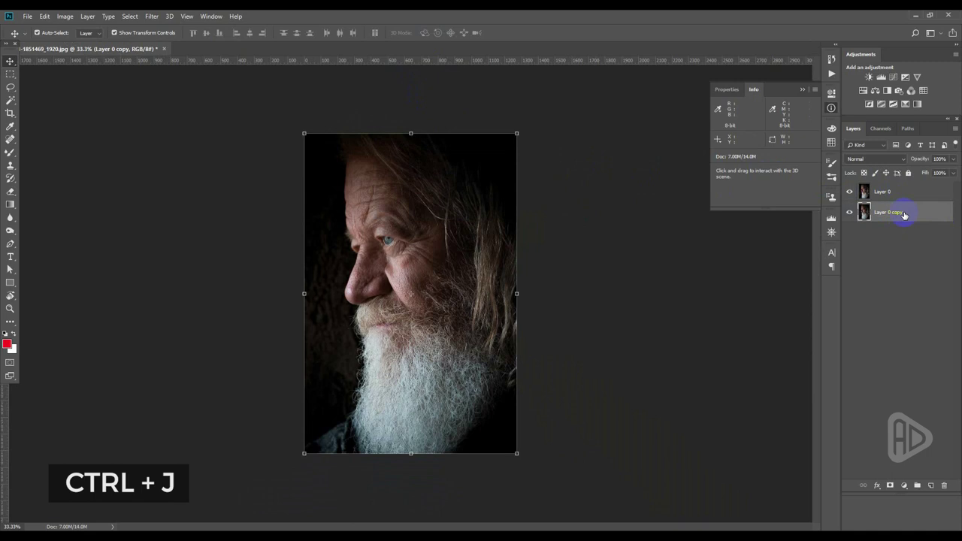
pyautogui.click(909, 175)
pyautogui.click(880, 192)
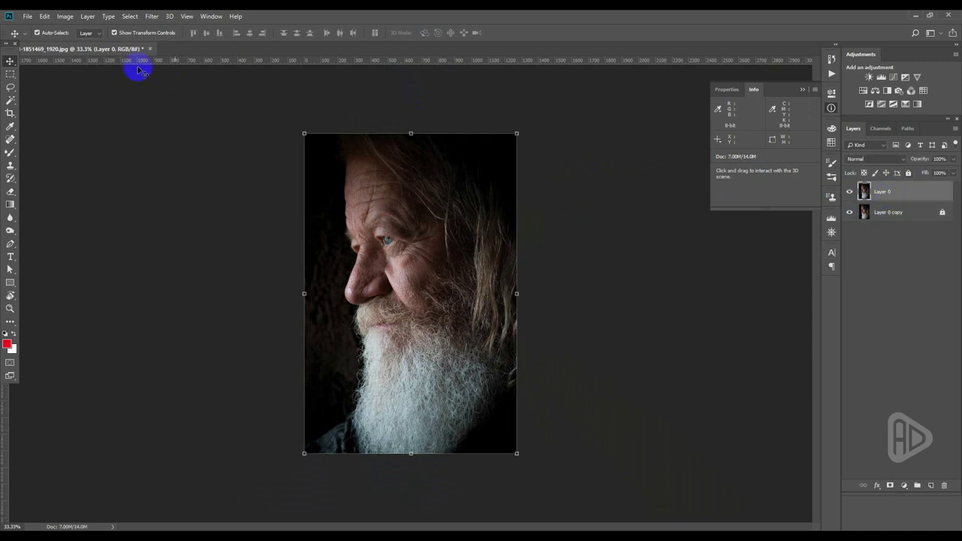
pyautogui.click(65, 18)
pyautogui.moveTo(80, 43)
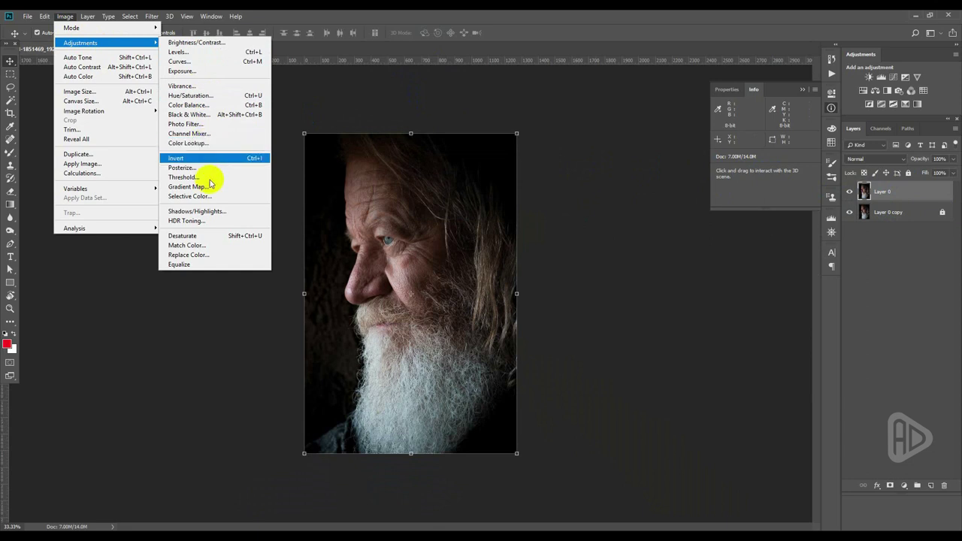
# Apply Shadows/Highlights to the top Layer 0 with Shadows Amount 33%.
pyautogui.click(208, 211)
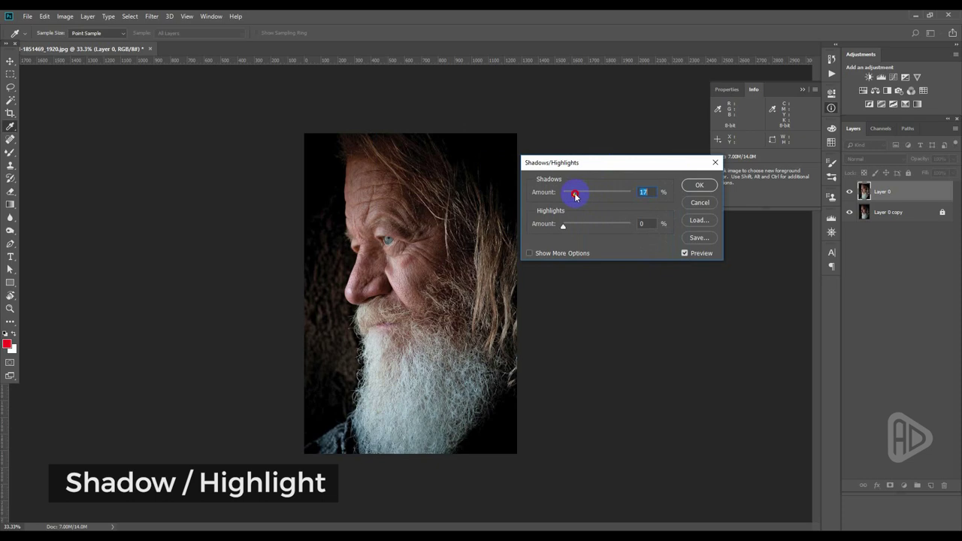
pyautogui.moveTo(576, 196); pyautogui.dragTo(587, 196)
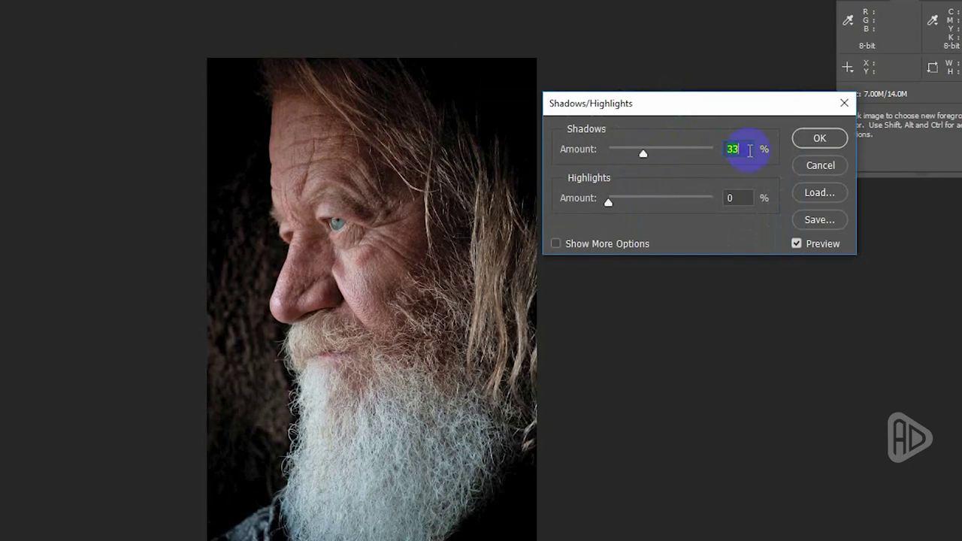
pyautogui.click(810, 144)
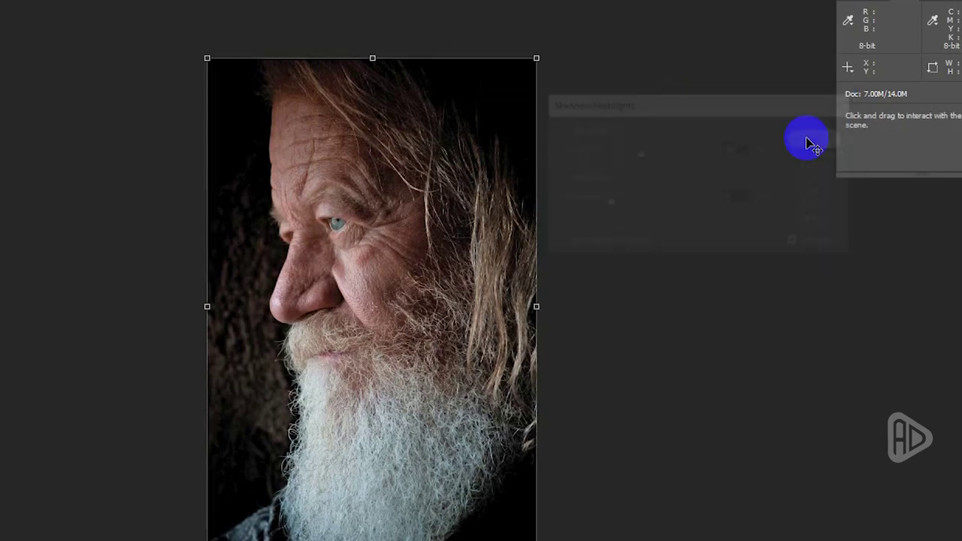
# Apply Levels with black input 22 and white input 221, then undo to compare.
pyautogui.click(66, 18)
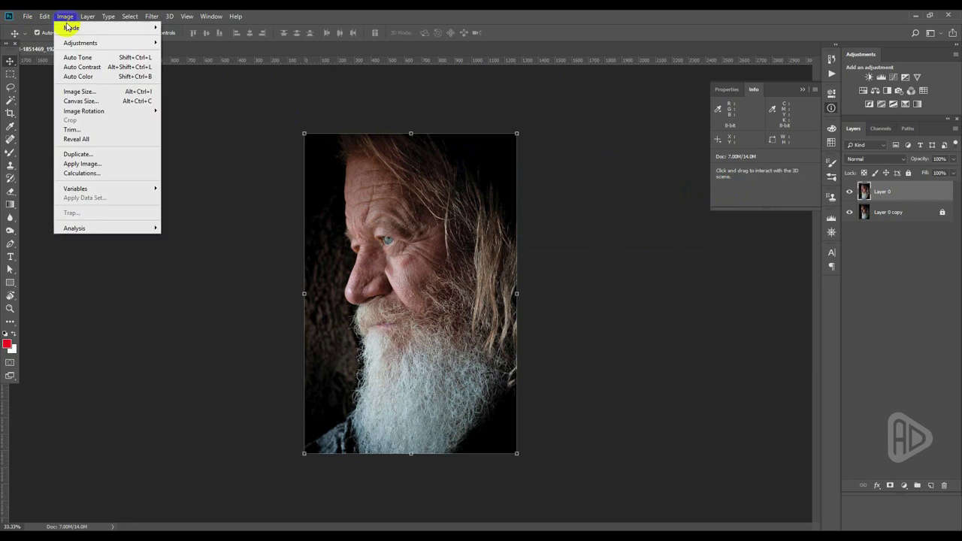
pyautogui.click(180, 52)
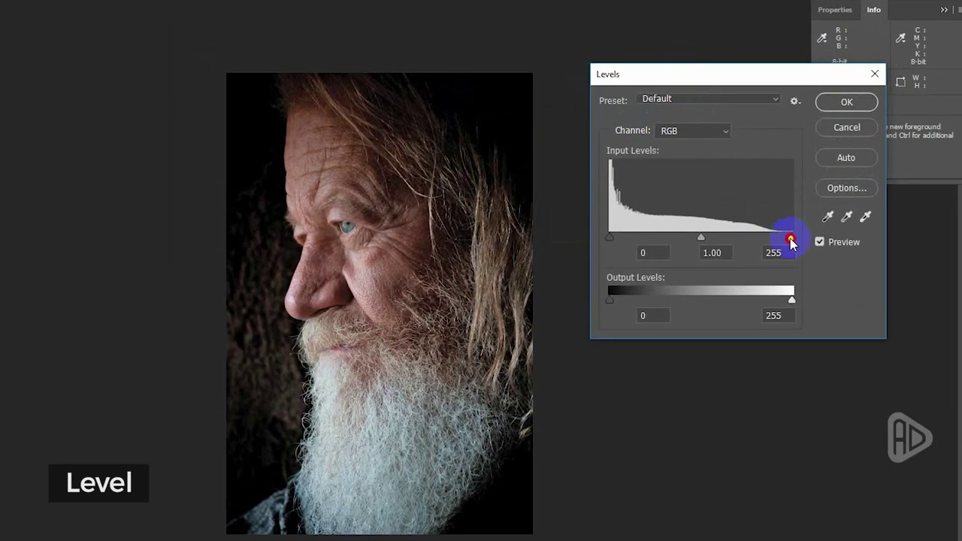
pyautogui.moveTo(791, 241); pyautogui.dragTo(776, 242)
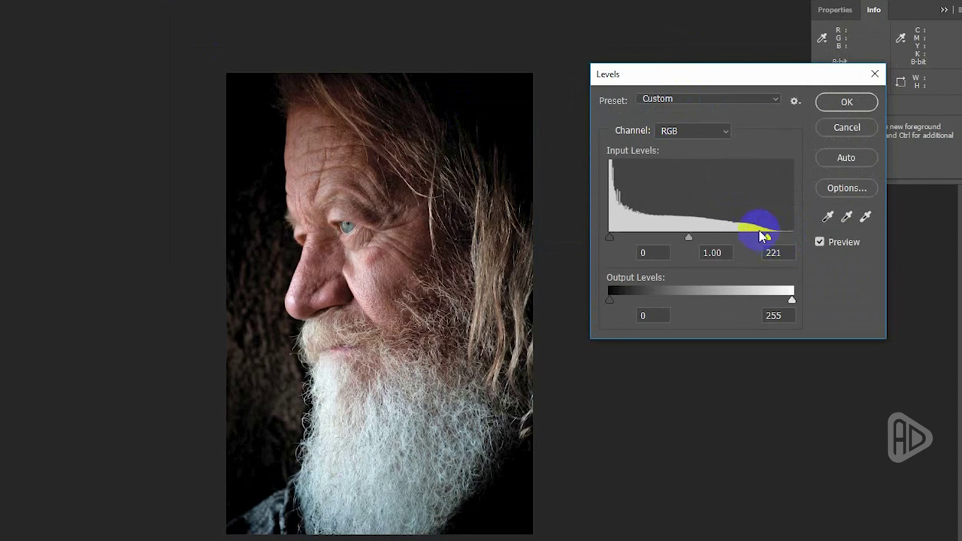
pyautogui.click(621, 239)
pyautogui.moveTo(612, 239); pyautogui.dragTo(626, 239)
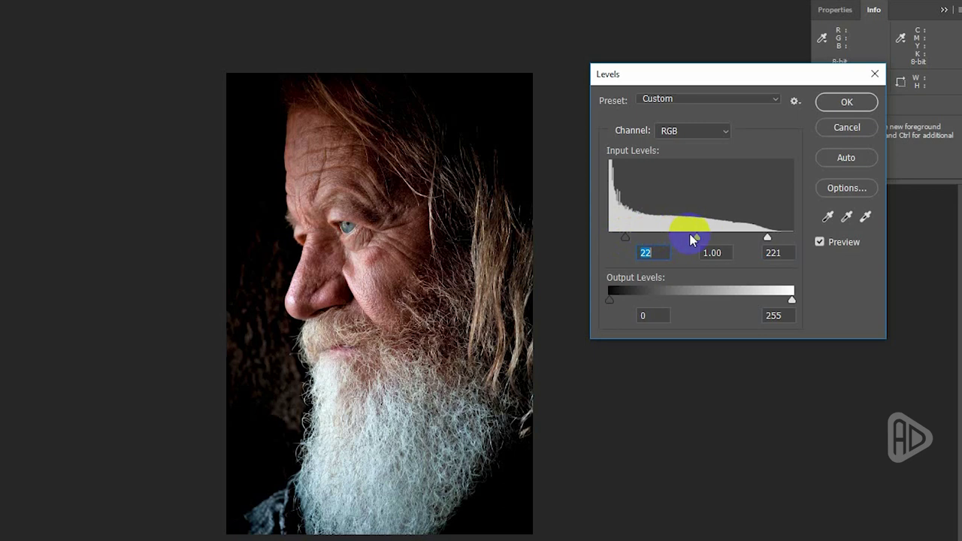
pyautogui.click(843, 106)
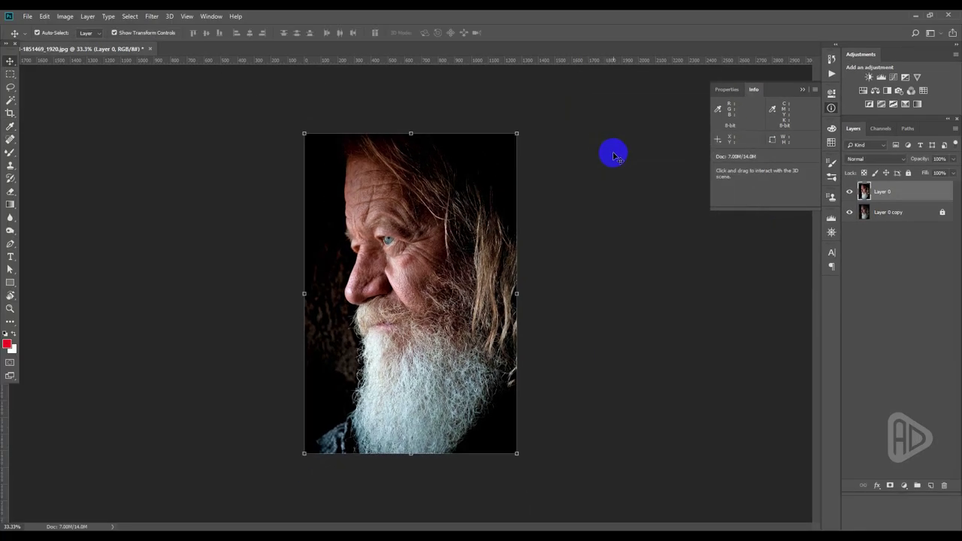
pyautogui.hotkey('ctrl', 'z')
pyautogui.hotkey('ctrl', 'z')
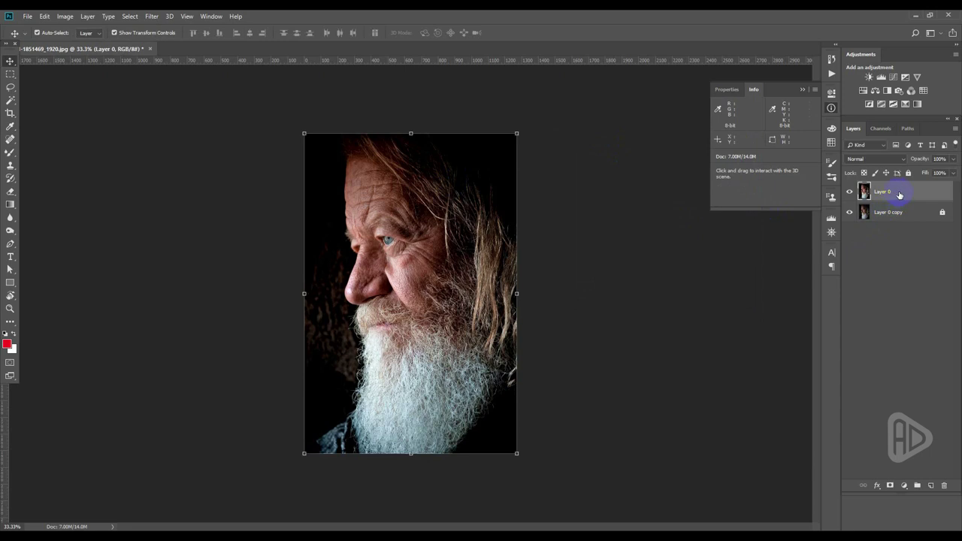
# Duplicate the adjusted layer and apply High Pass at radius 2 to the top Layer 0.
pyautogui.hotkey('ctrl', 'j')
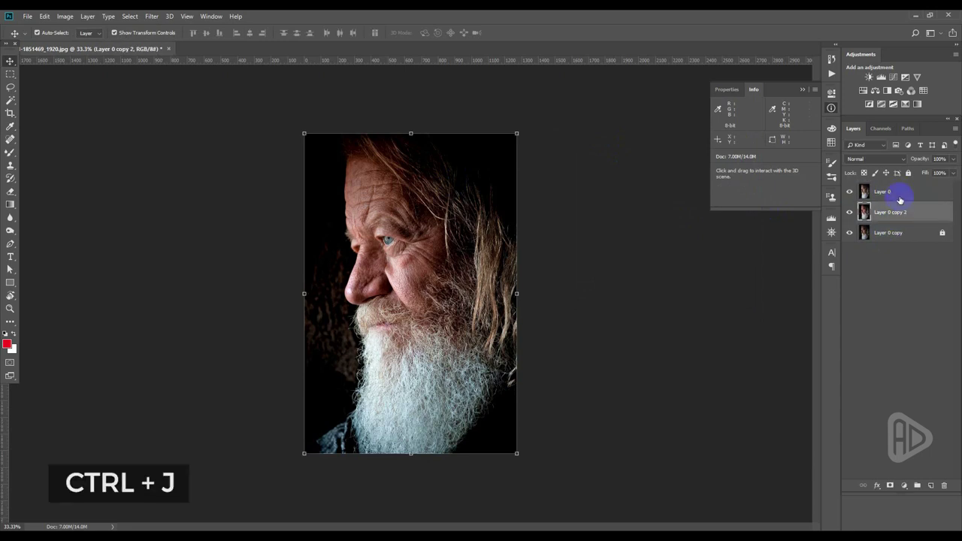
pyautogui.click(901, 193)
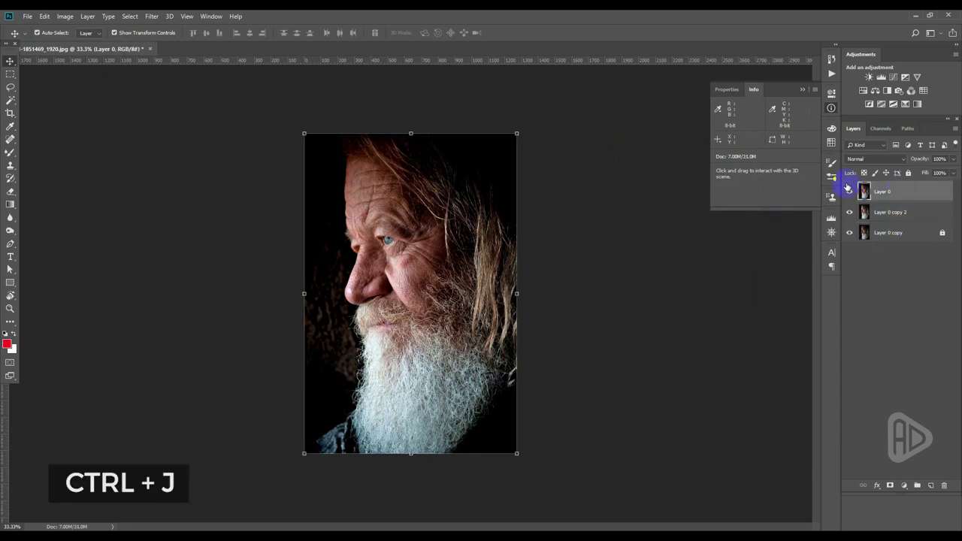
pyautogui.click(152, 17)
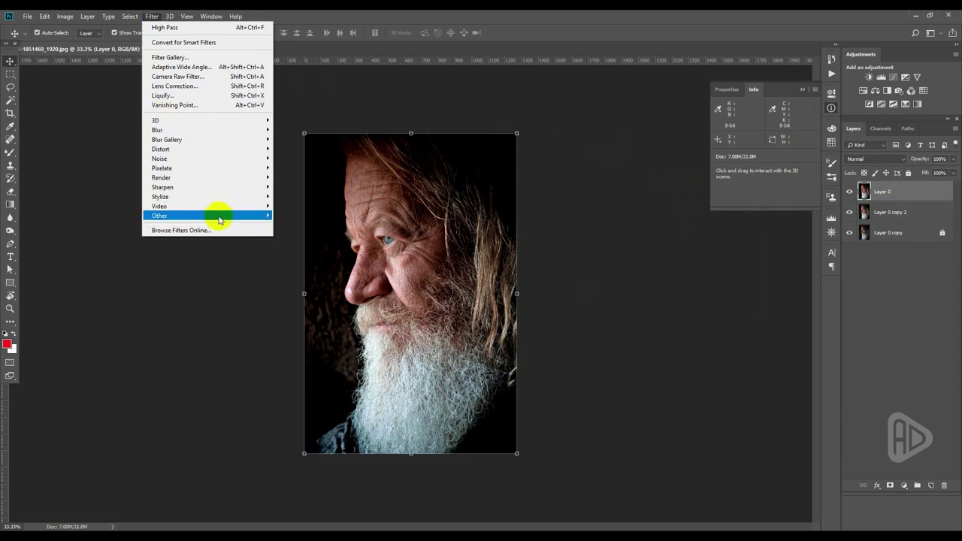
pyautogui.moveTo(160, 216)
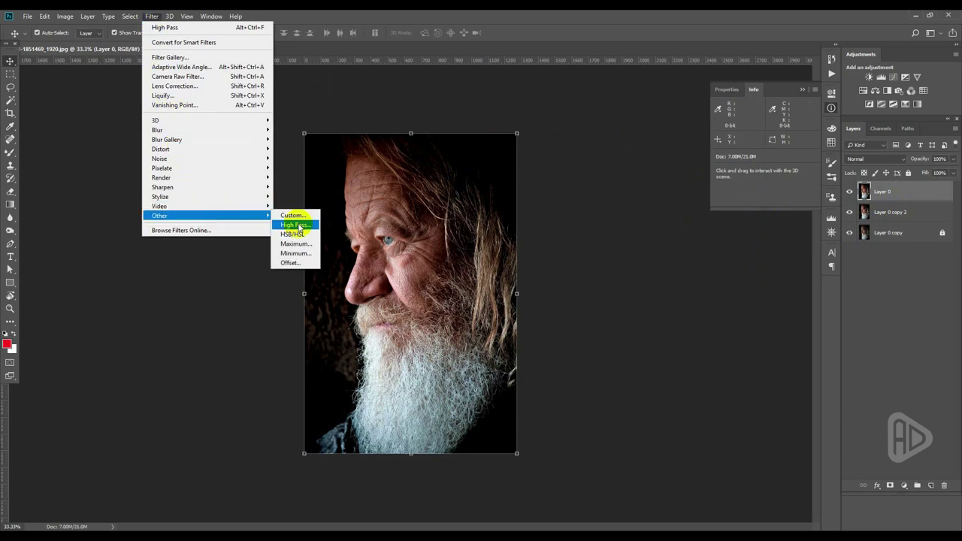
pyautogui.click(294, 225)
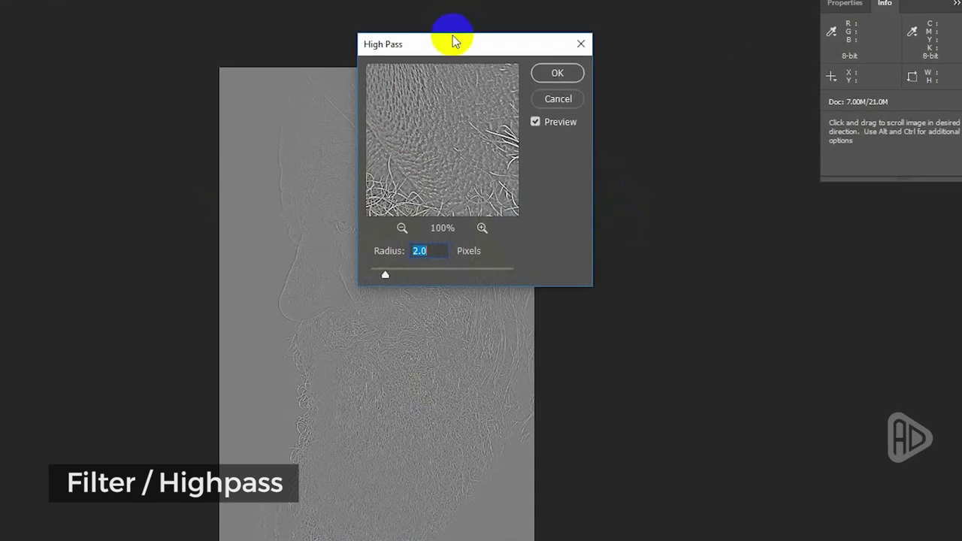
pyautogui.moveTo(453, 40); pyautogui.dragTo(531, 42)
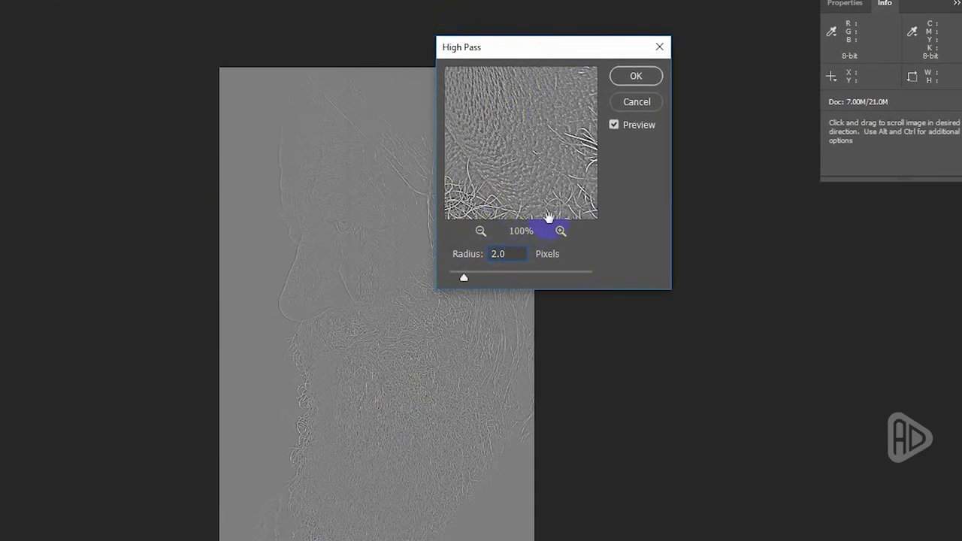
pyautogui.click(627, 77)
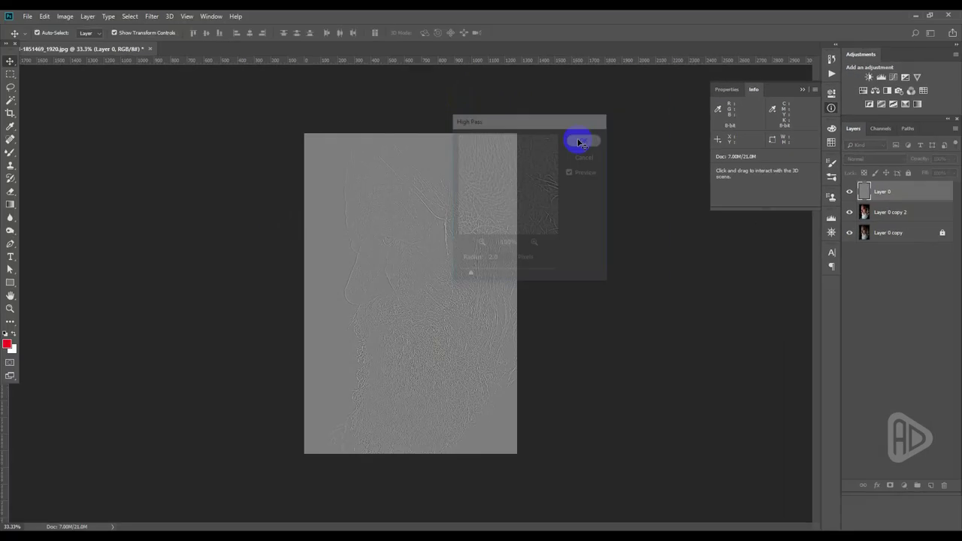
# Set the High Pass layer to Overlay blend and merge it with Layer 0 copy 2.
pyautogui.click(902, 159)
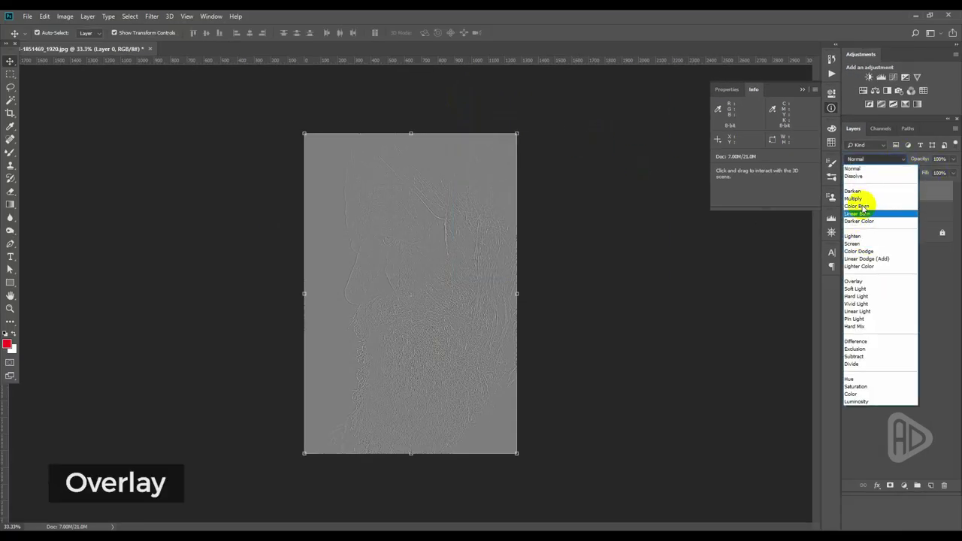
pyautogui.click(861, 281)
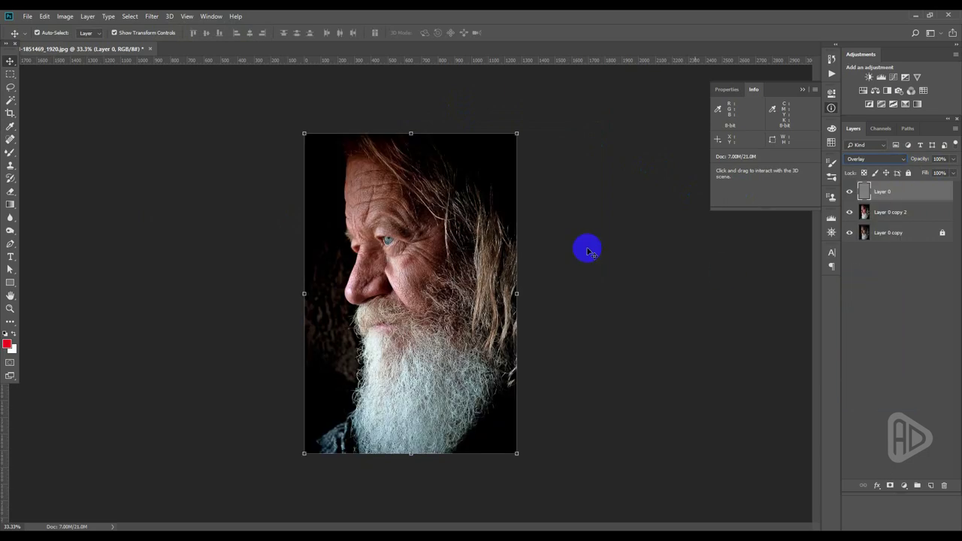
pyautogui.click(605, 234)
pyautogui.click(893, 193)
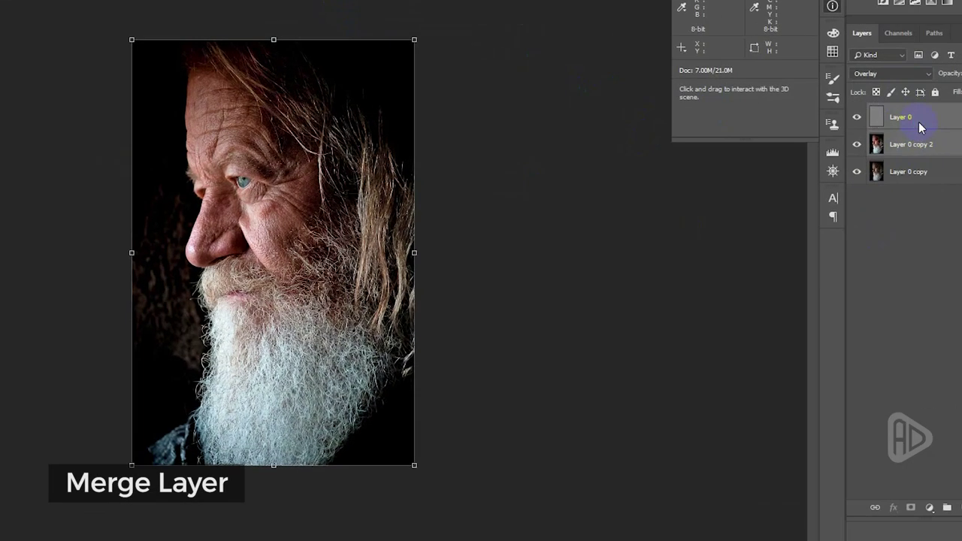
pyautogui.rightClick(897, 196)
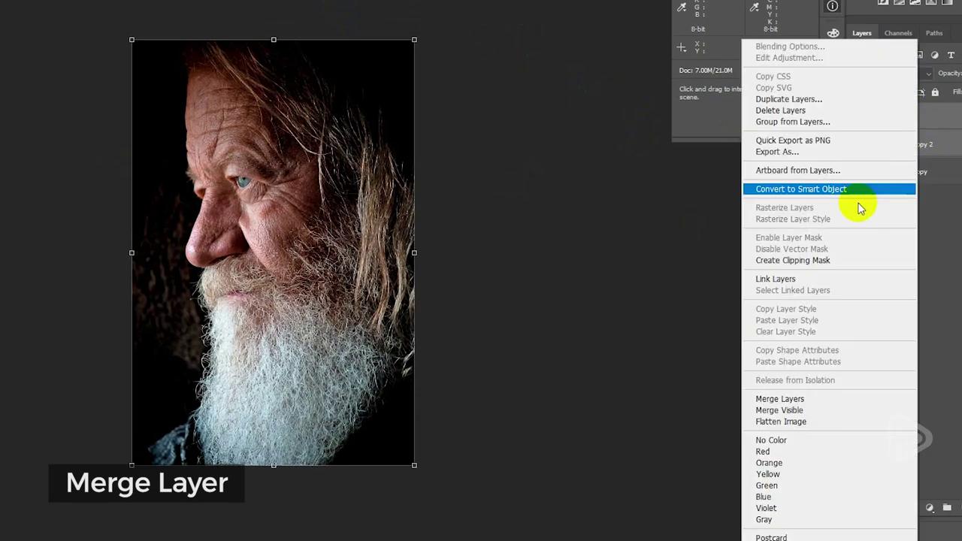
pyautogui.click(775, 399)
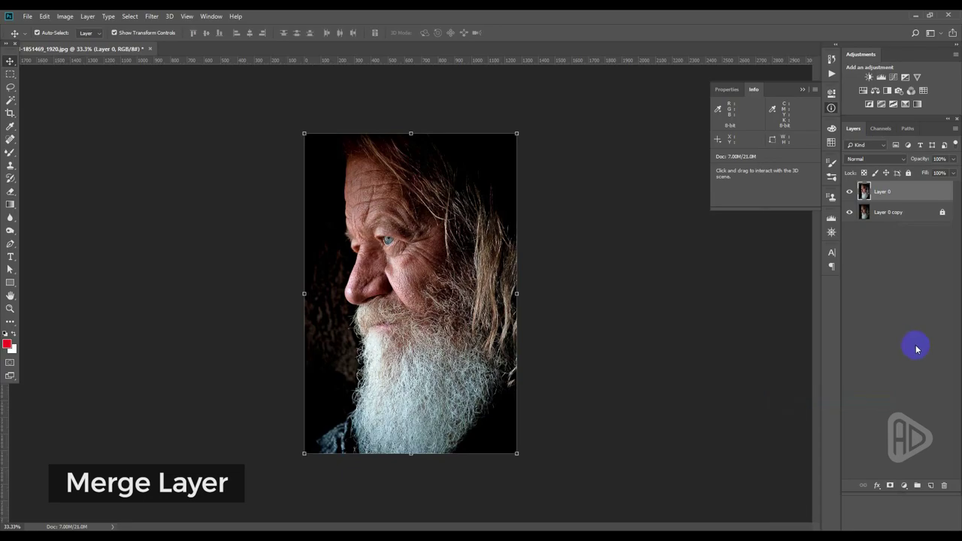
pyautogui.click(623, 275)
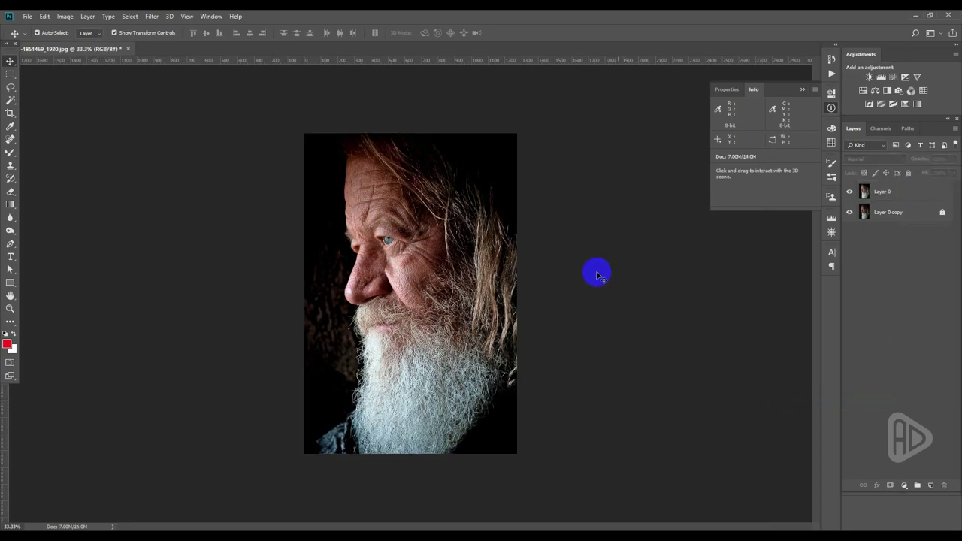
# Apply Unsharp Mask (133% amount, 2 px radius, 0 threshold) to Layer 0 and compare before/after.
pyautogui.click(441, 208)
pyautogui.click(153, 16)
pyautogui.moveTo(163, 188)
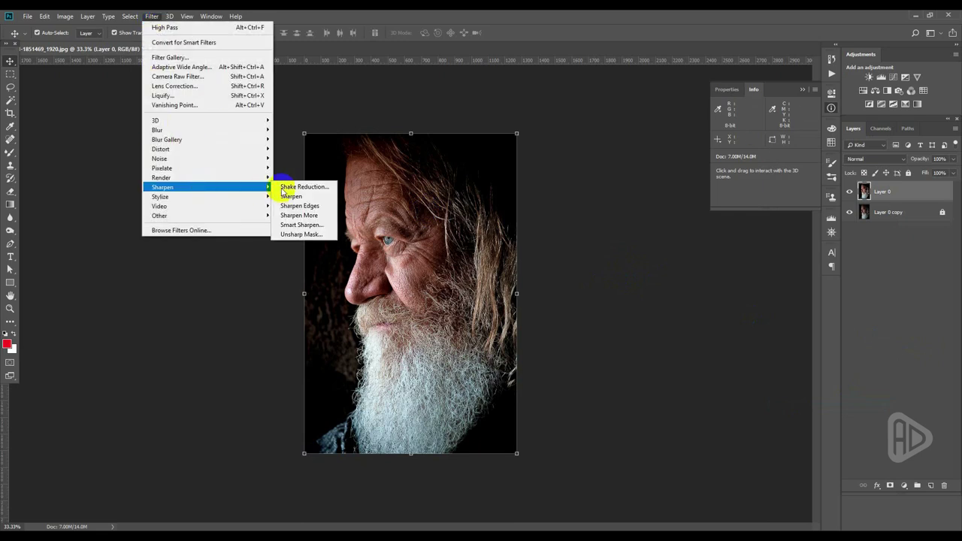
pyautogui.click(305, 234)
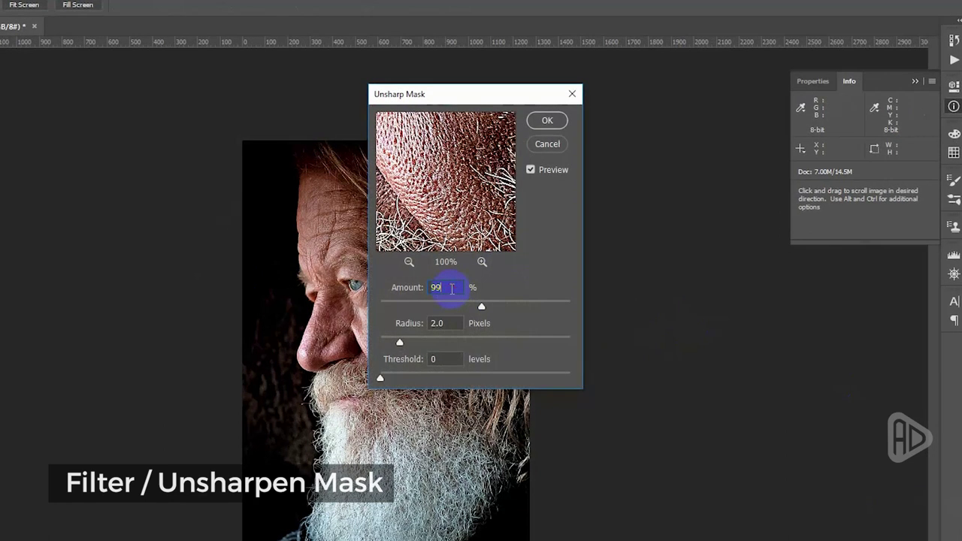
pyautogui.moveTo(489, 309); pyautogui.dragTo(502, 309)
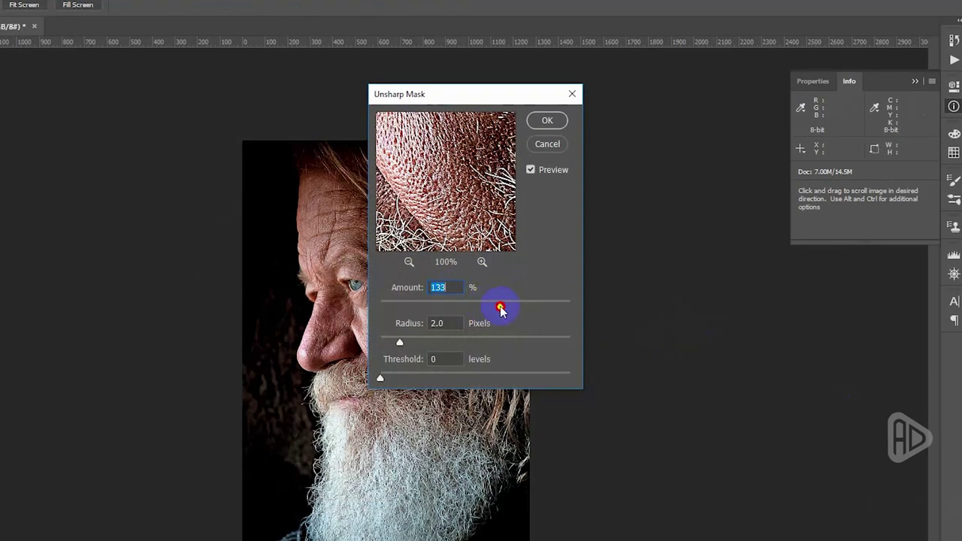
pyautogui.click(550, 121)
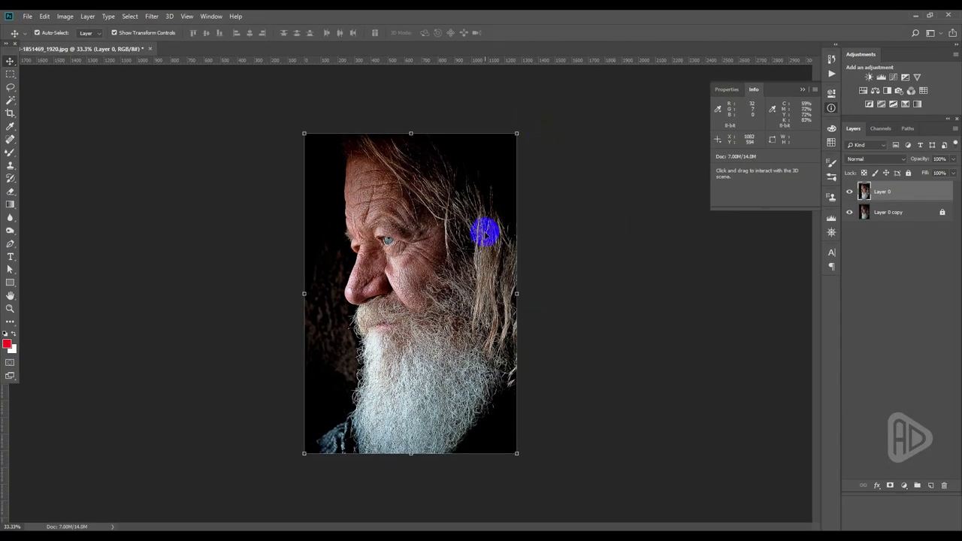
pyautogui.hotkey('ctrl', 'z')
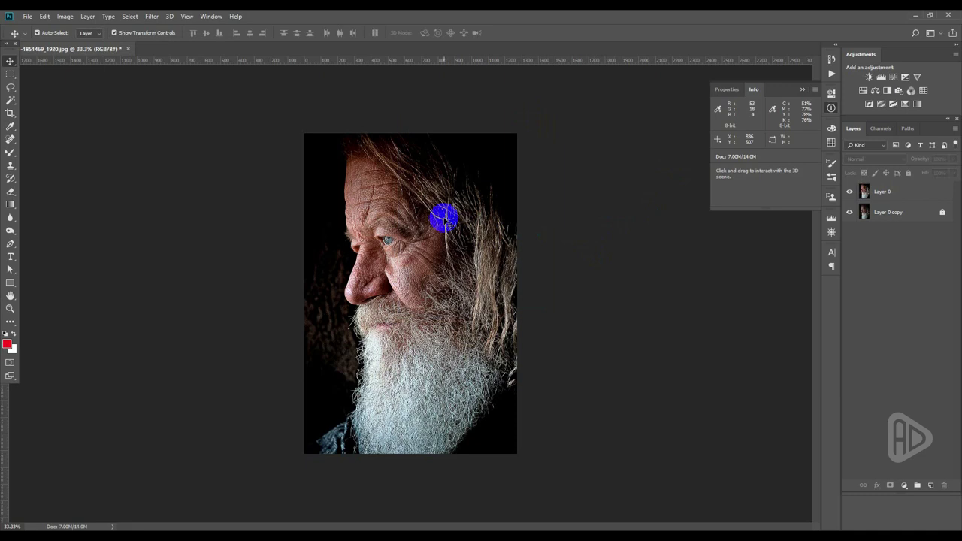
pyautogui.hotkey('ctrl', 'z')
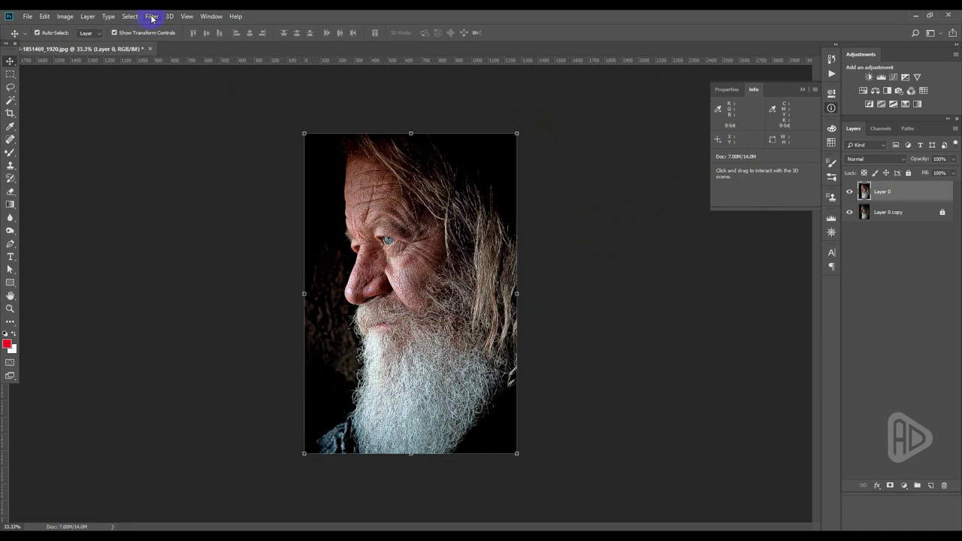
# Apply the Stylize Diffuse filter in Anisotropic mode to Layer 0.
pyautogui.click(152, 18)
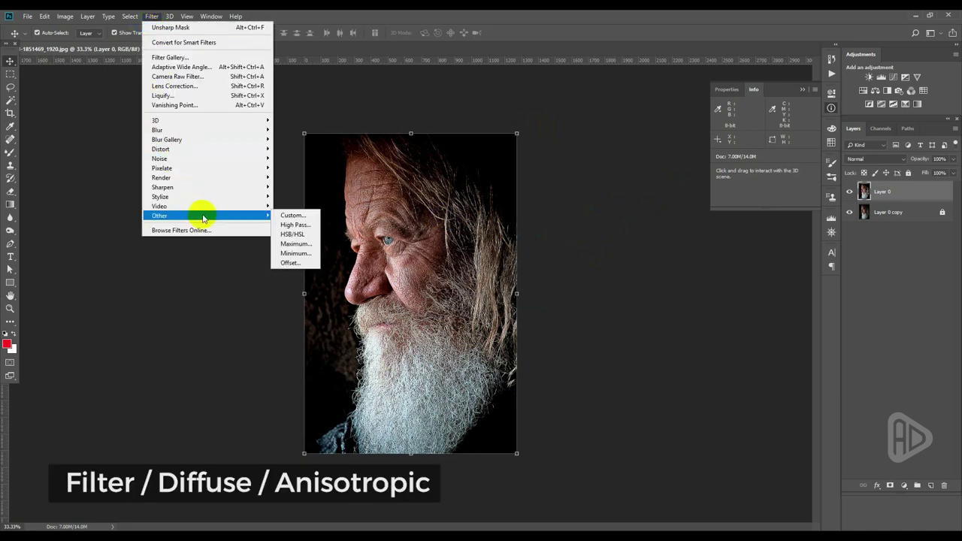
pyautogui.moveTo(160, 196)
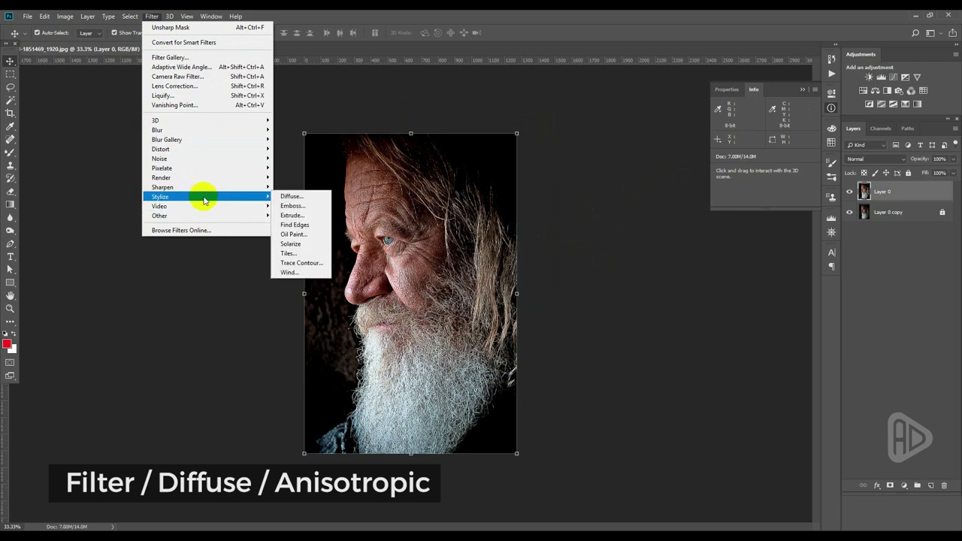
pyautogui.click(293, 197)
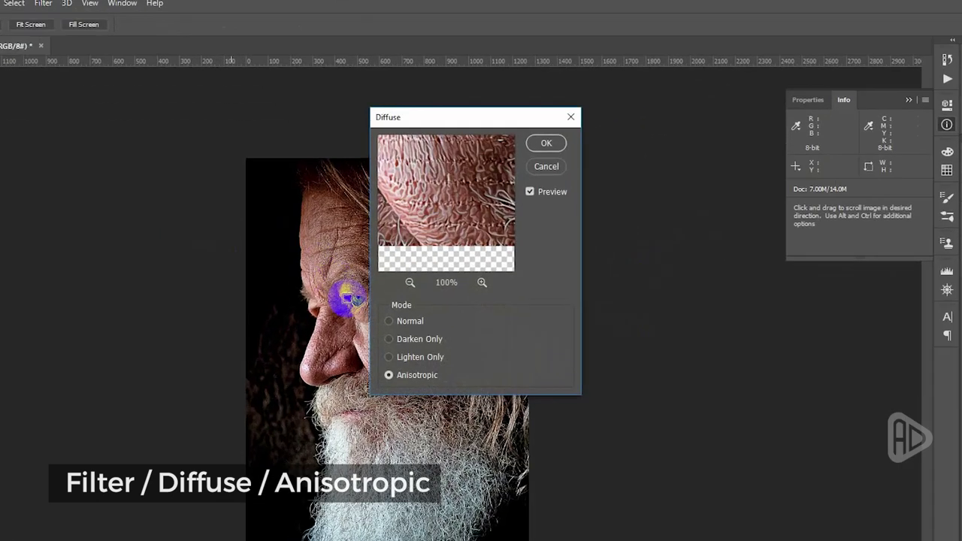
pyautogui.click(384, 377)
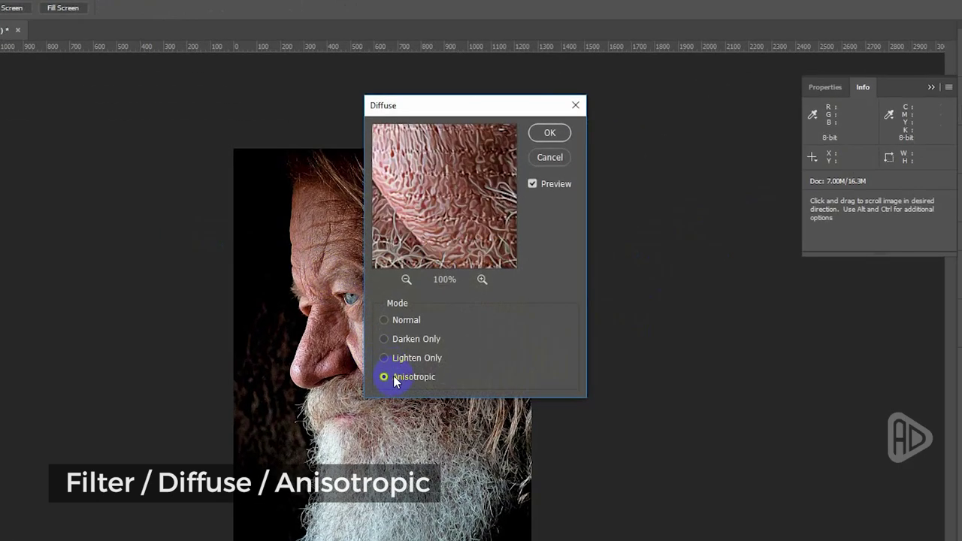
pyautogui.click(549, 132)
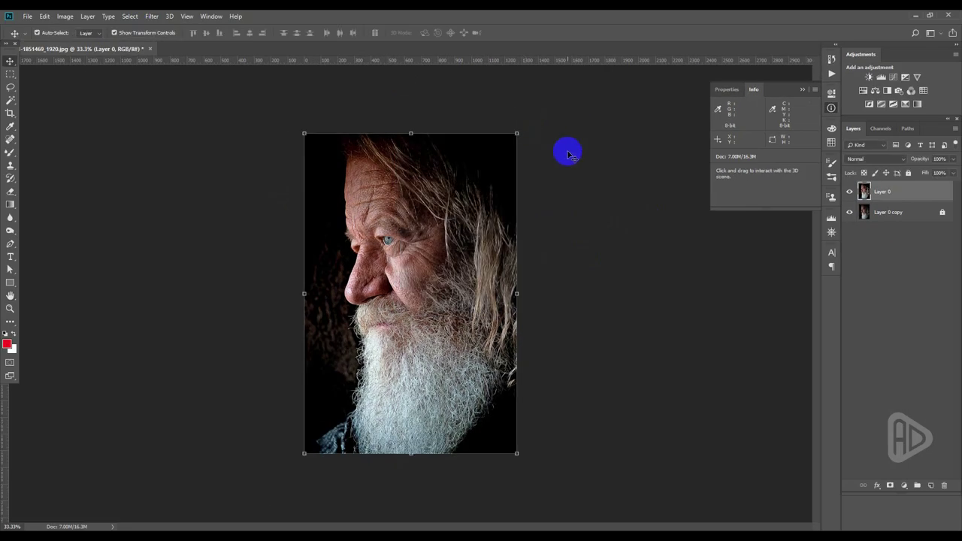
# Twice rotate the image 90° clockwise and reapply Diffuse after each turn.
pyautogui.click(66, 18)
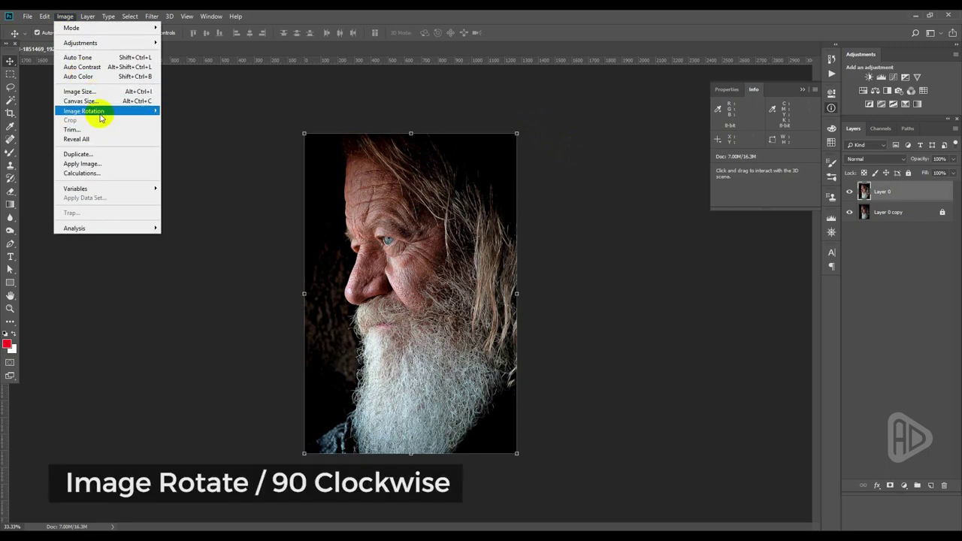
pyautogui.click(191, 122)
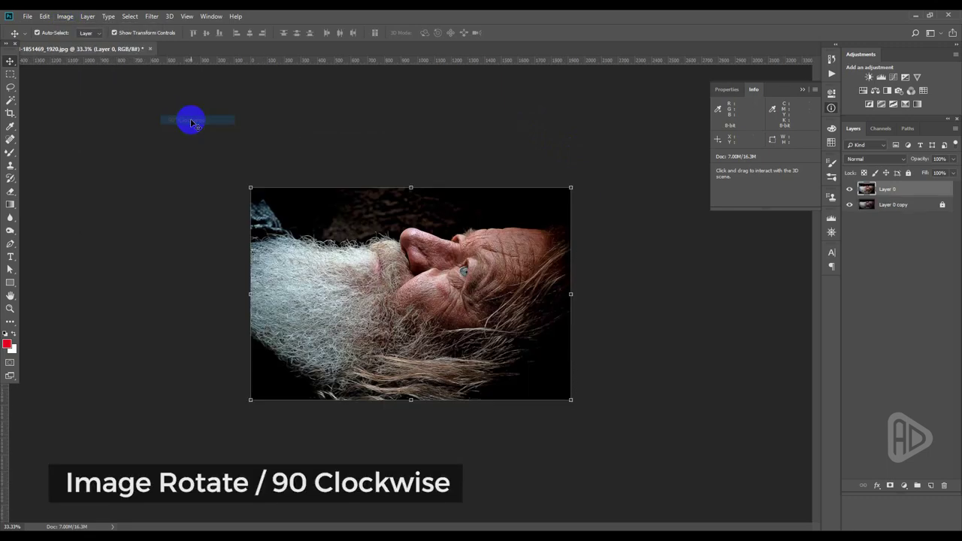
pyautogui.click(151, 17)
pyautogui.click(160, 27)
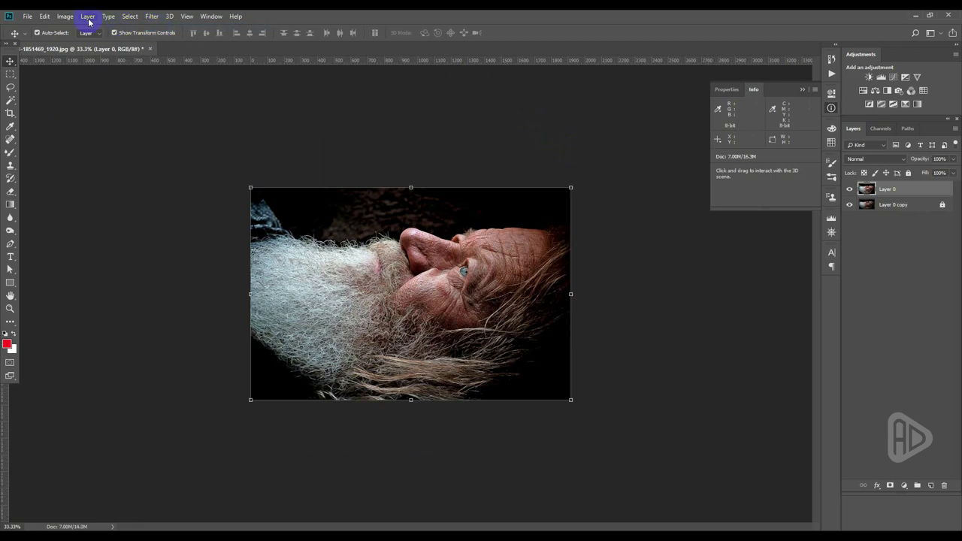
pyautogui.click(66, 17)
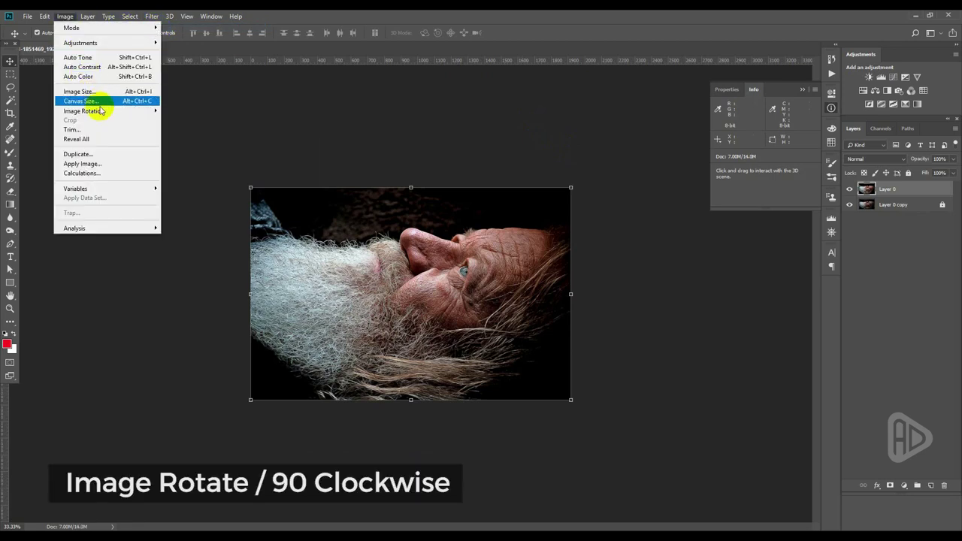
pyautogui.moveTo(83, 110)
pyautogui.click(174, 120)
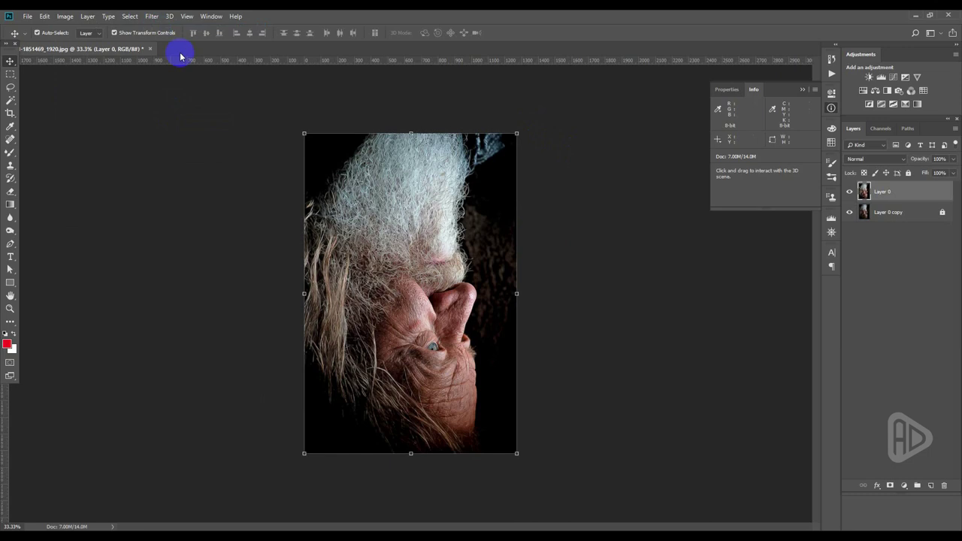
pyautogui.click(149, 17)
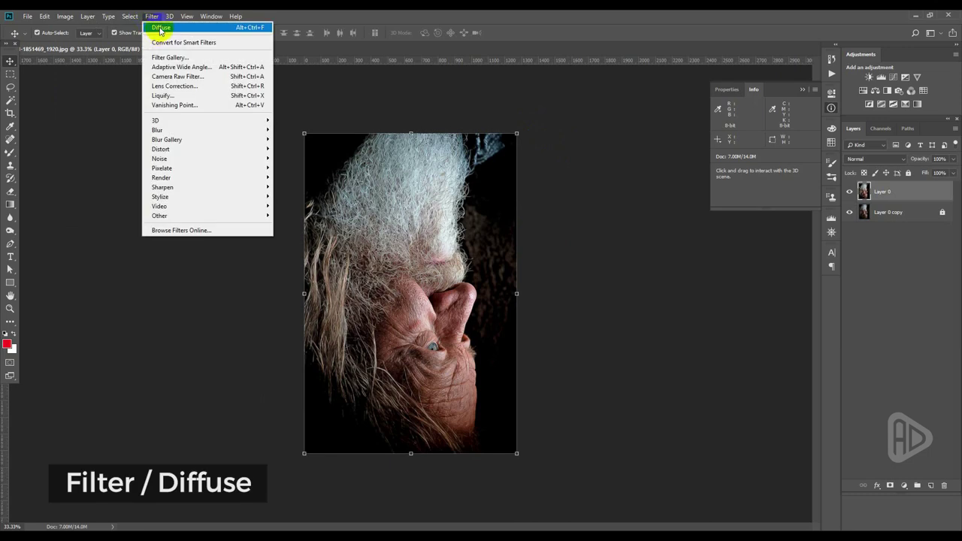
pyautogui.click(162, 28)
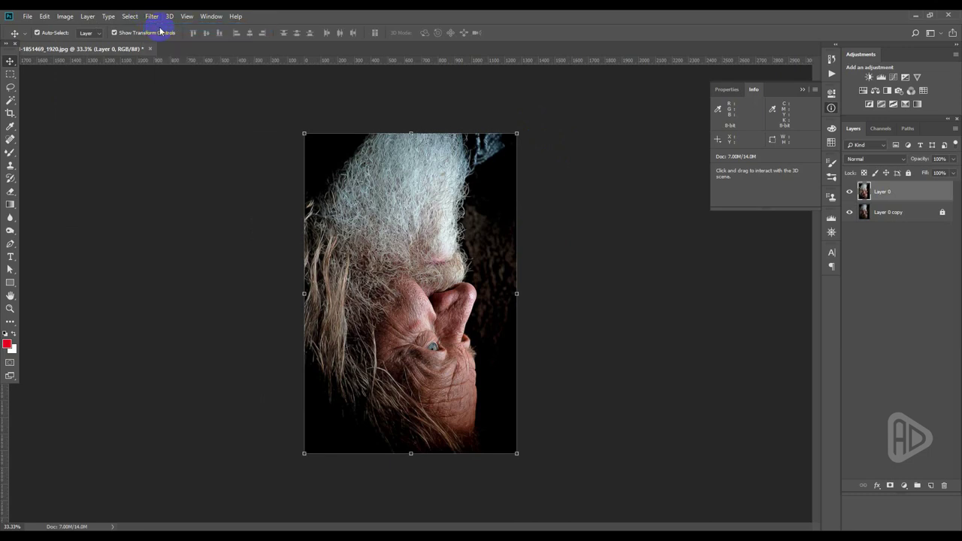
# Rotate and reapply Diffuse two more times until upright, then reselect Layer 0.
pyautogui.click(65, 16)
pyautogui.moveTo(83, 111)
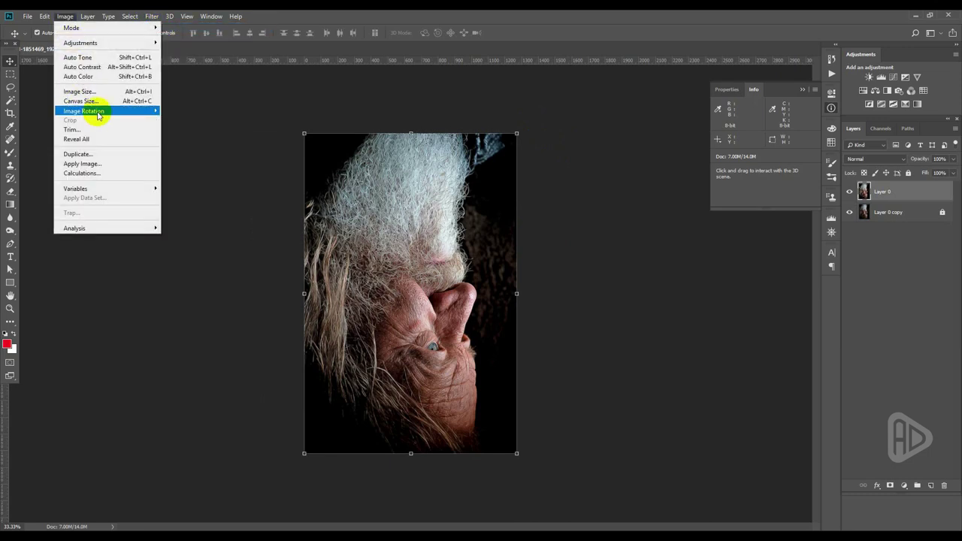
pyautogui.click(177, 121)
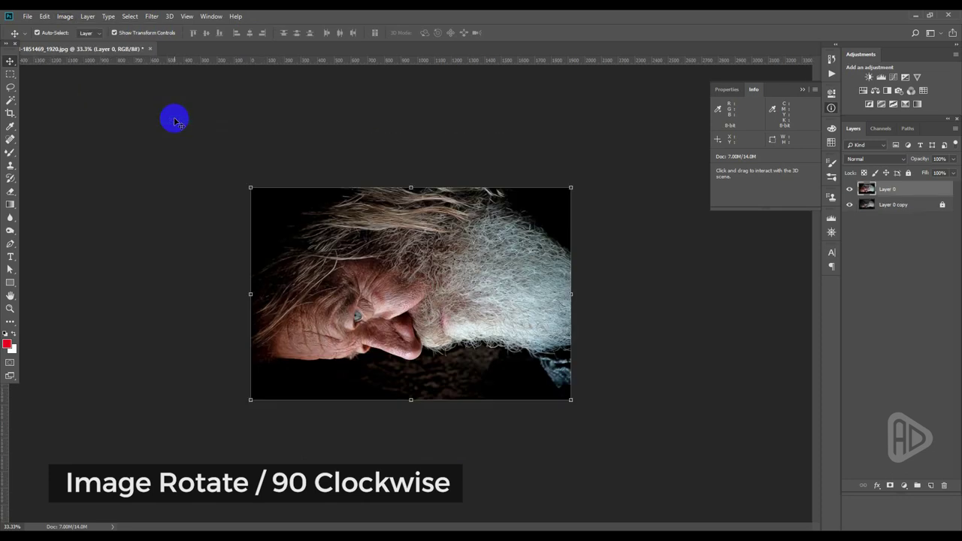
pyautogui.click(151, 17)
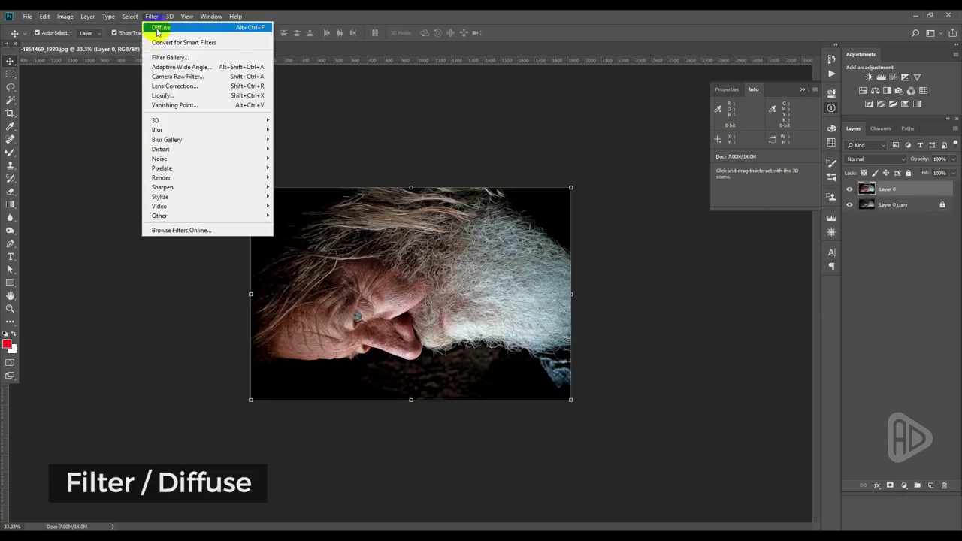
pyautogui.click(154, 27)
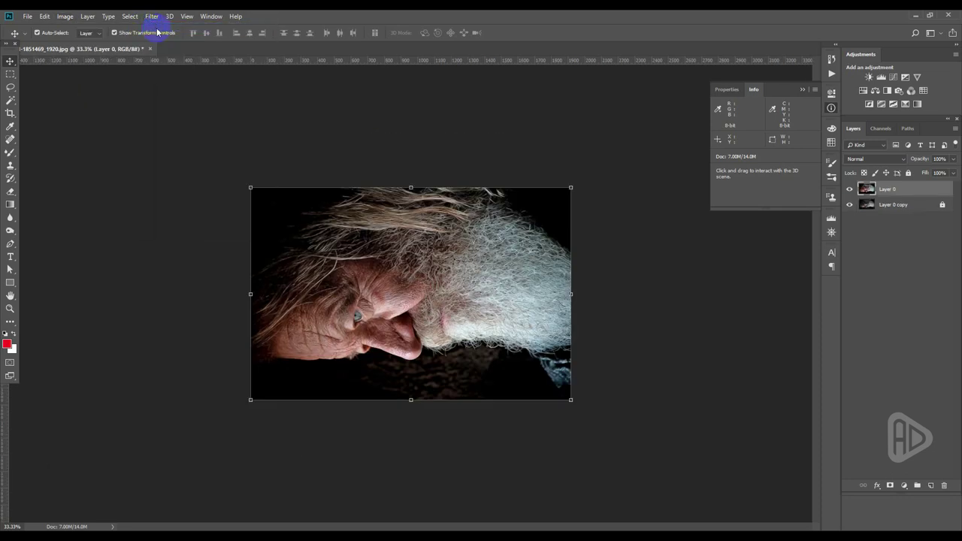
pyautogui.click(66, 17)
pyautogui.moveTo(83, 110)
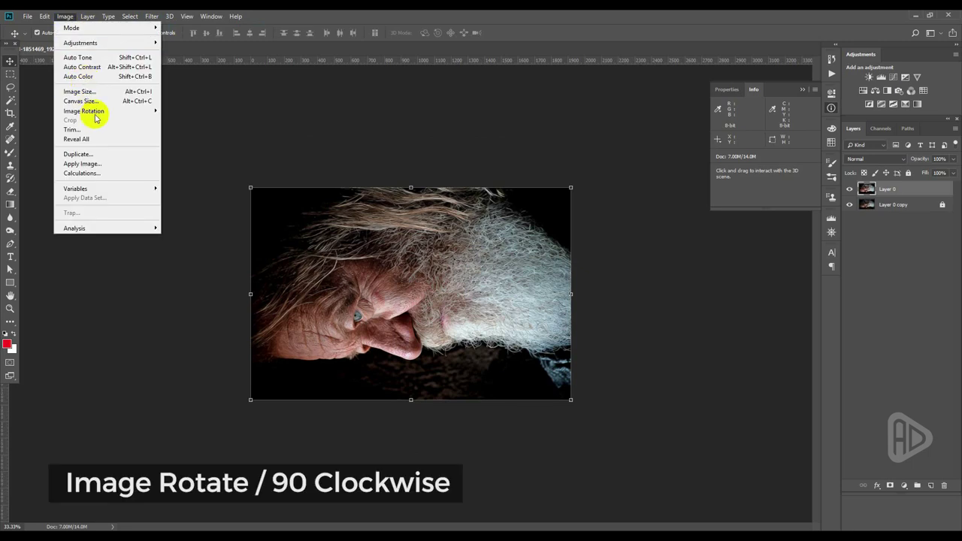
pyautogui.click(181, 121)
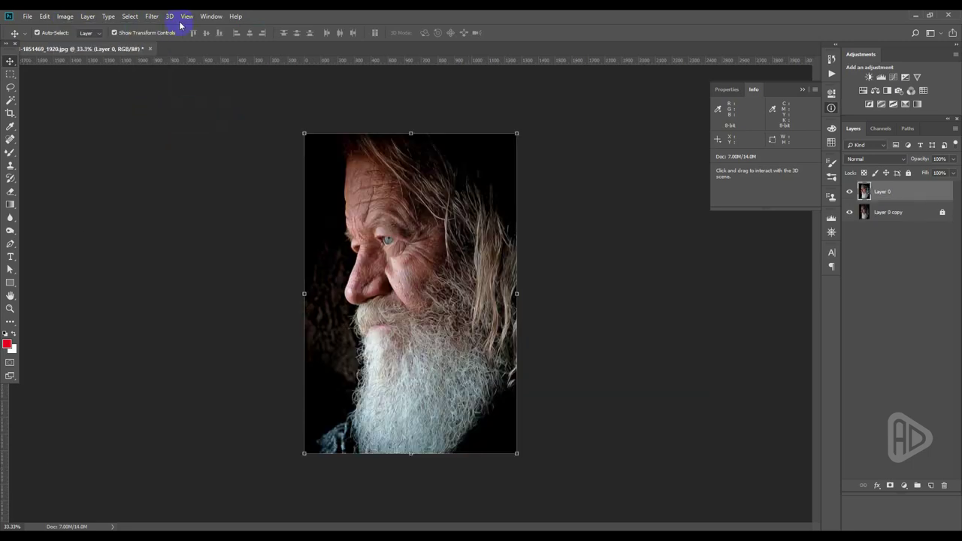
pyautogui.click(153, 17)
pyautogui.click(152, 27)
pyautogui.click(574, 202)
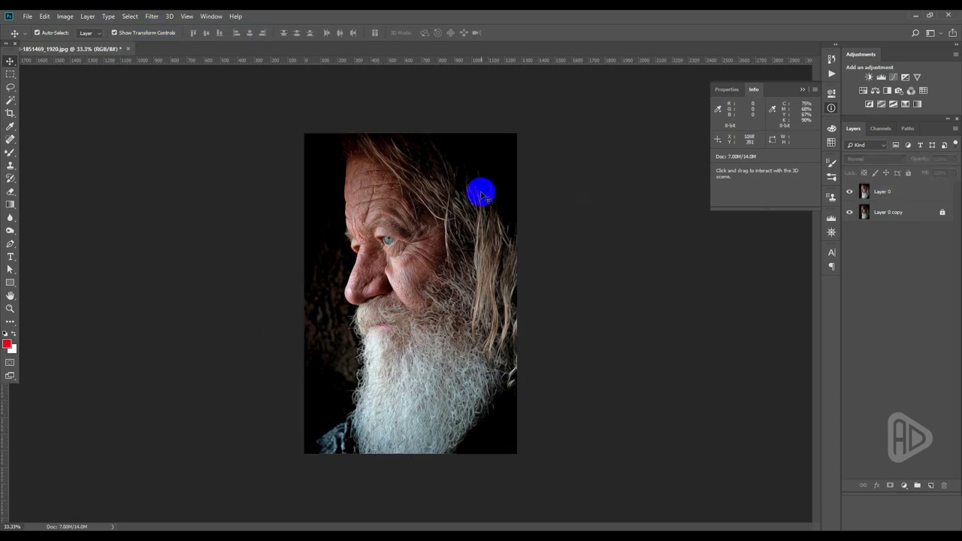
pyautogui.click(482, 194)
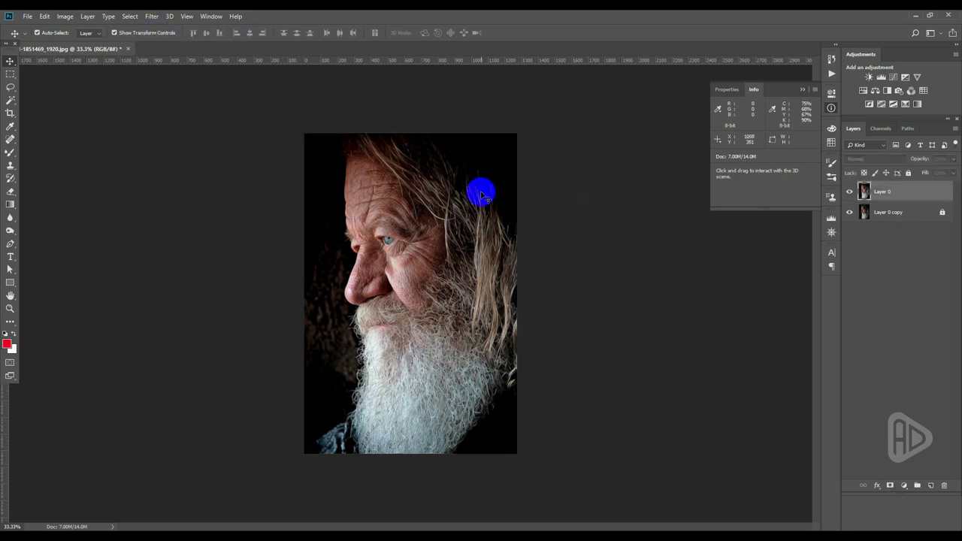
pyautogui.click(150, 16)
pyautogui.moveTo(159, 159)
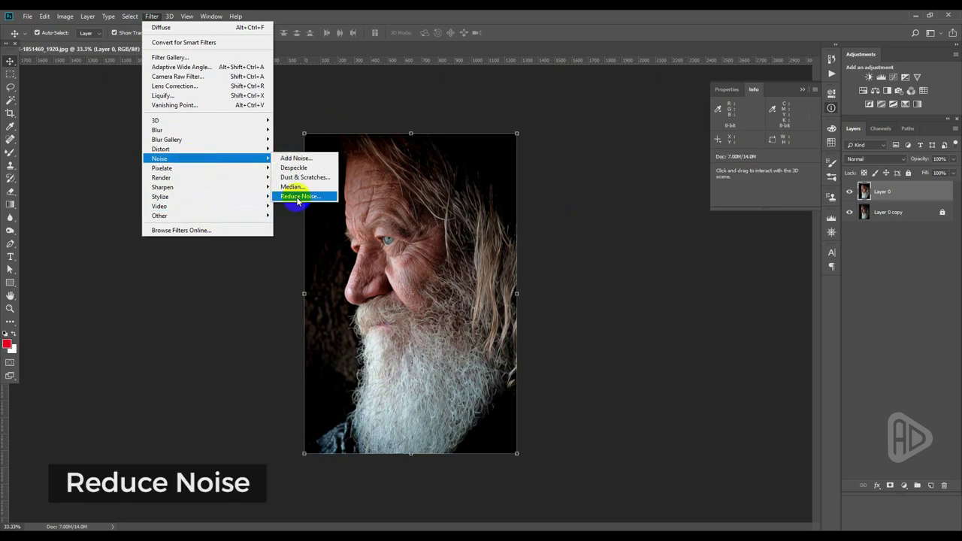
# Apply Reduce Noise with strength 10 and zero preserve details, color noise and sharpening.
pyautogui.click(299, 196)
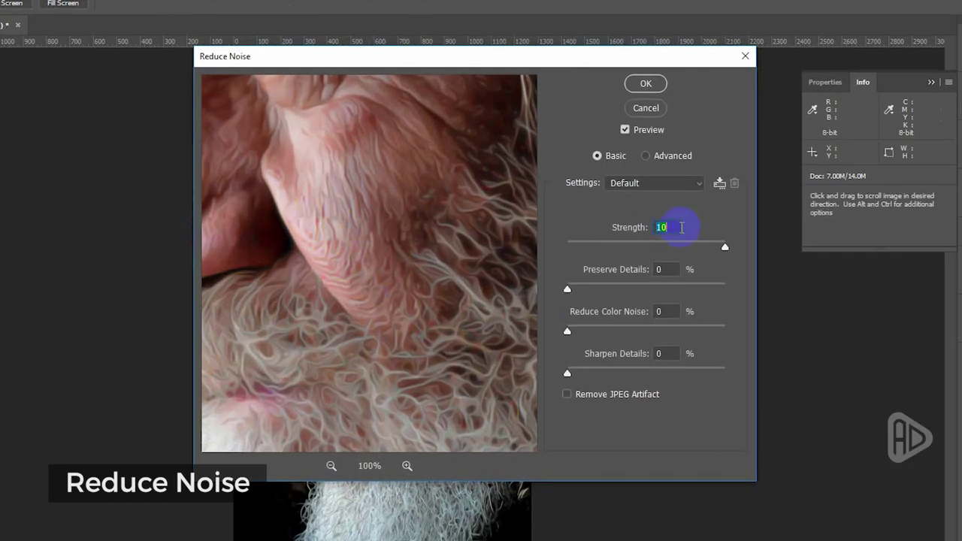
pyautogui.click(646, 246)
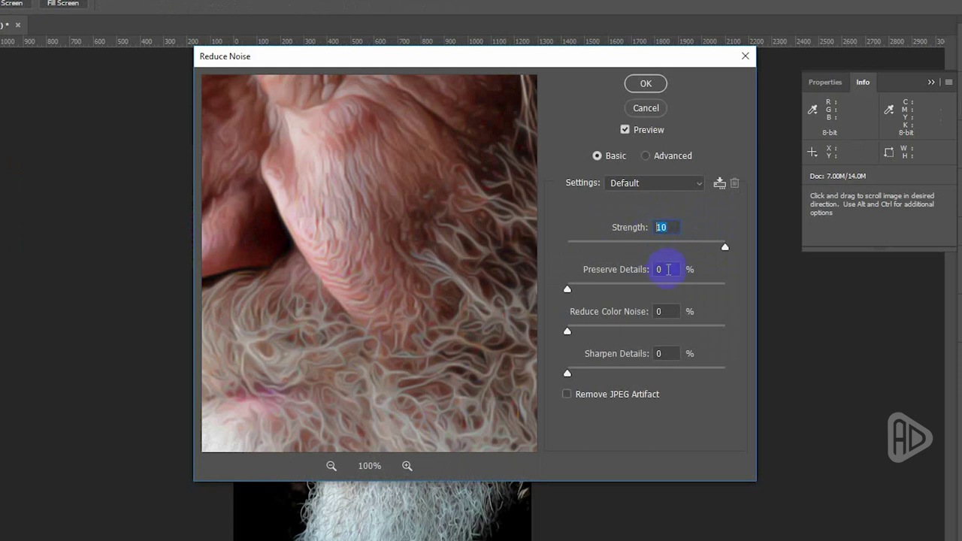
pyautogui.click(669, 311)
pyautogui.click(646, 84)
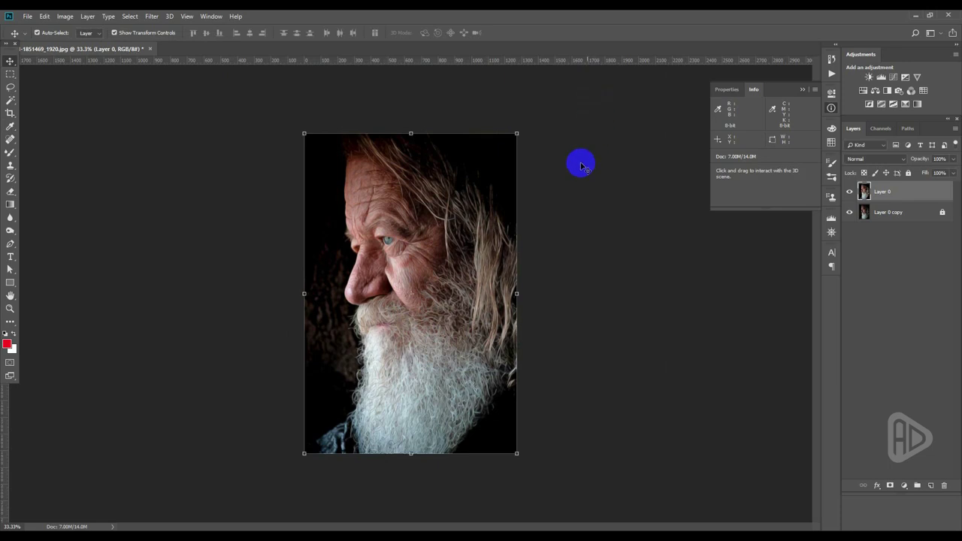
pyautogui.click(152, 16)
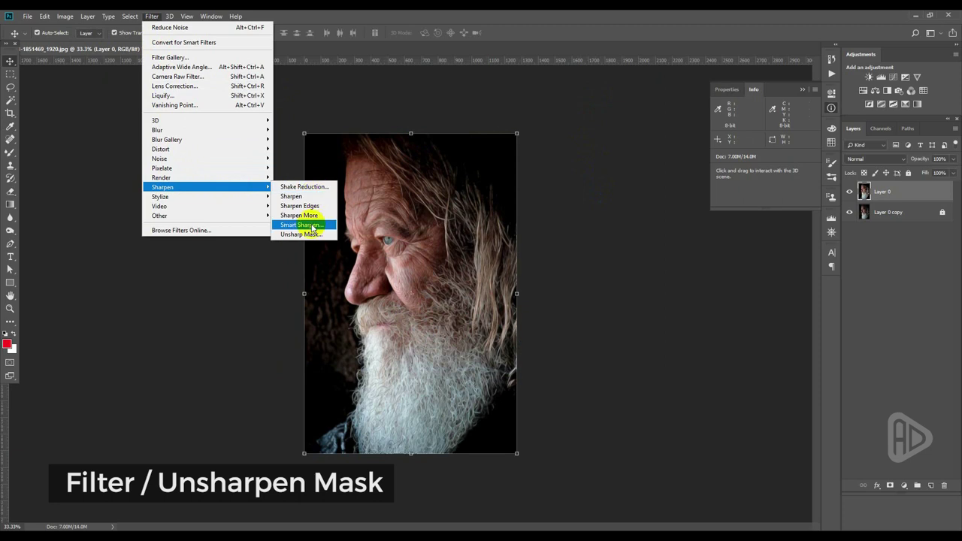
# Apply Unsharp Mask to Layer 0 at 100% amount, 2-pixel radius, threshold 0.
pyautogui.click(313, 234)
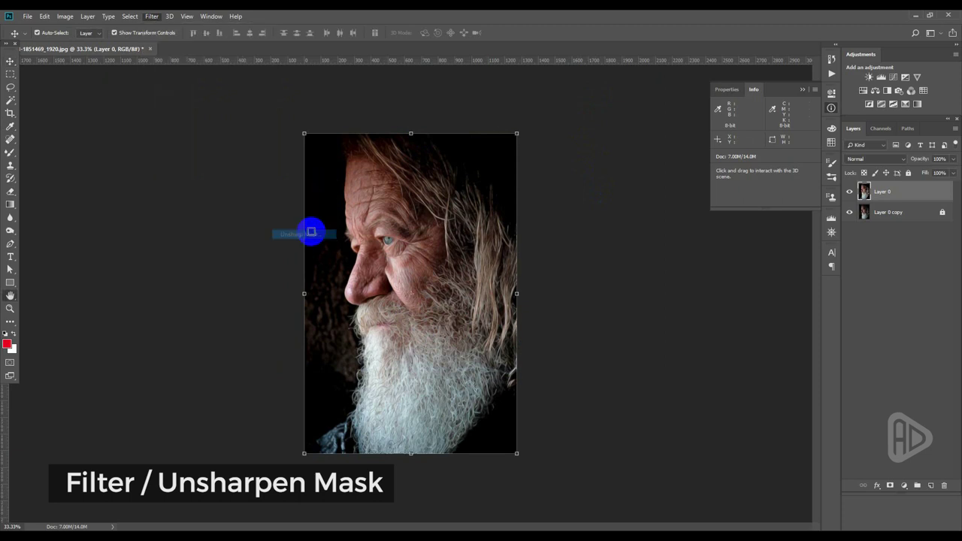
pyautogui.click(451, 295)
pyautogui.moveTo(501, 315); pyautogui.dragTo(483, 319)
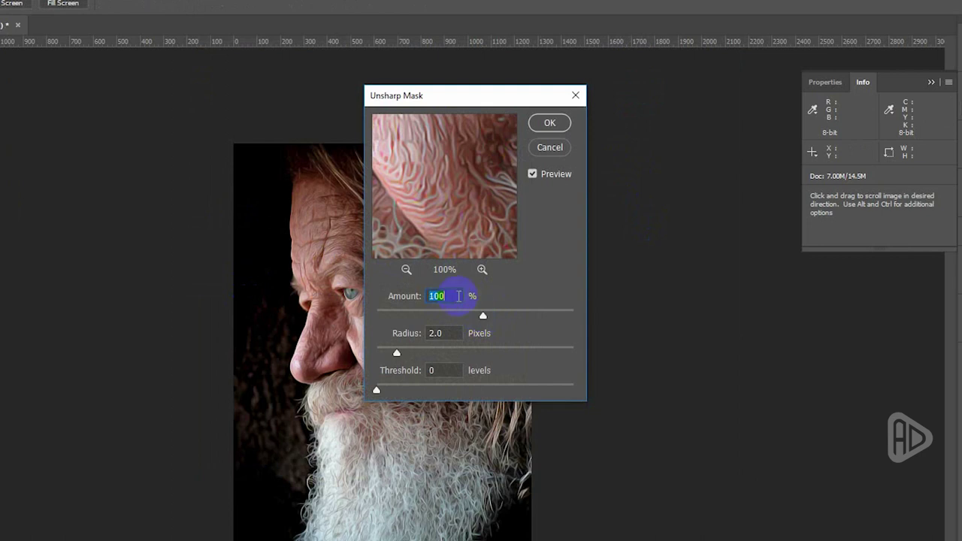
pyautogui.click(548, 123)
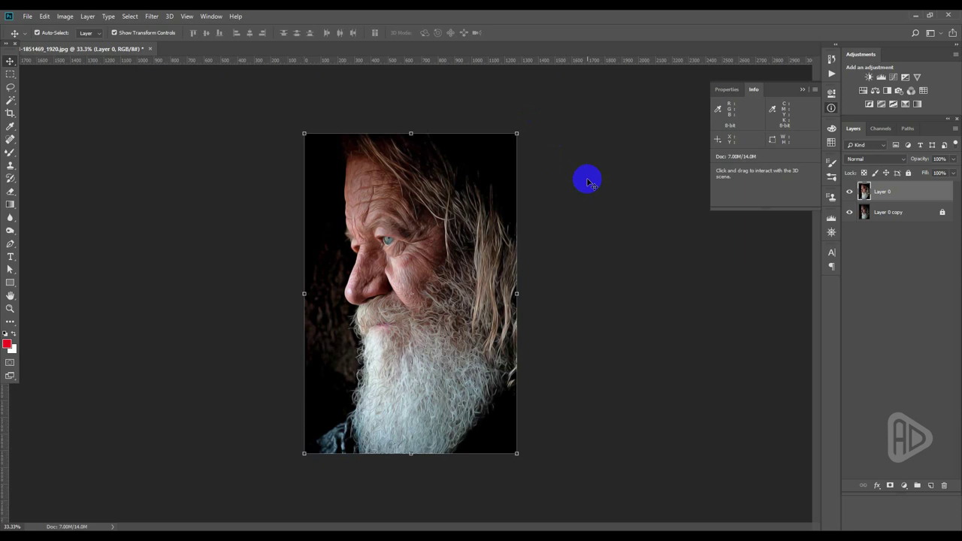
# Duplicate Layer 0 with Ctrl+J into Layer 0 copy 2, then reselect Layer 0.
pyautogui.click(588, 180)
pyautogui.scroll(1, 537, 191)
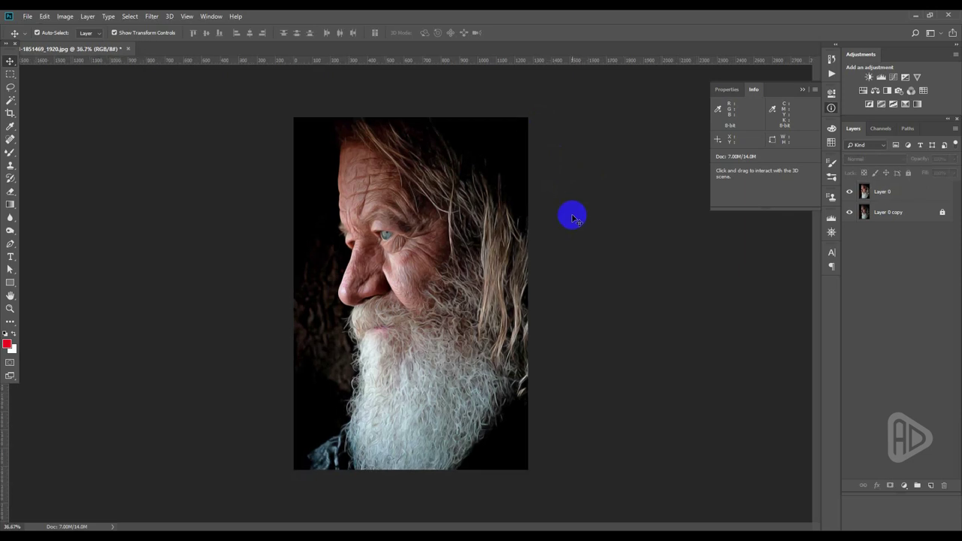
pyautogui.click(467, 201)
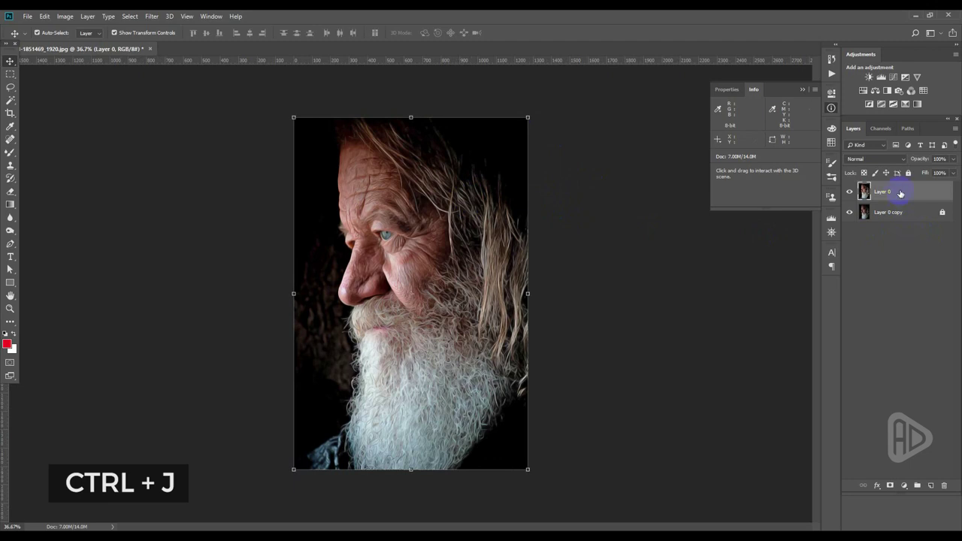
pyautogui.hotkey('ctrl', 'j')
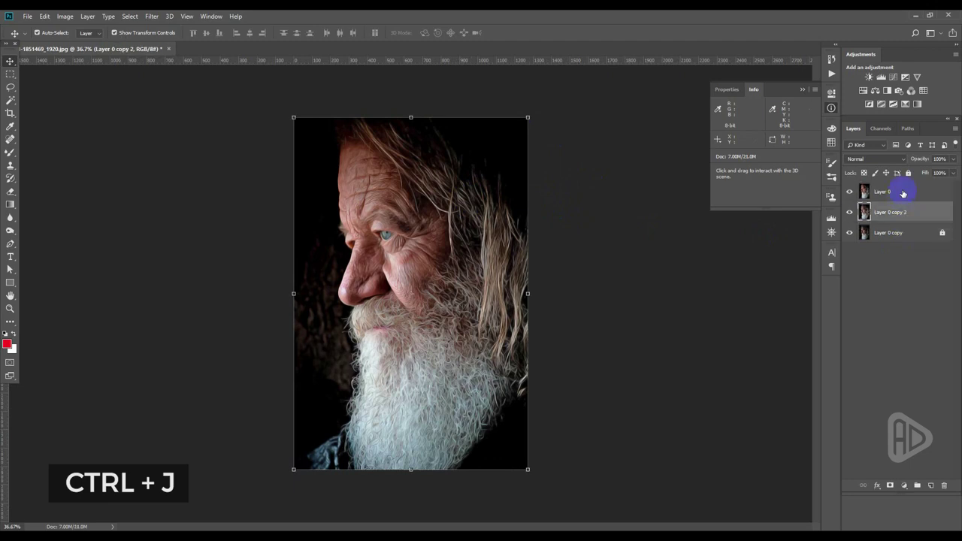
pyautogui.click(904, 193)
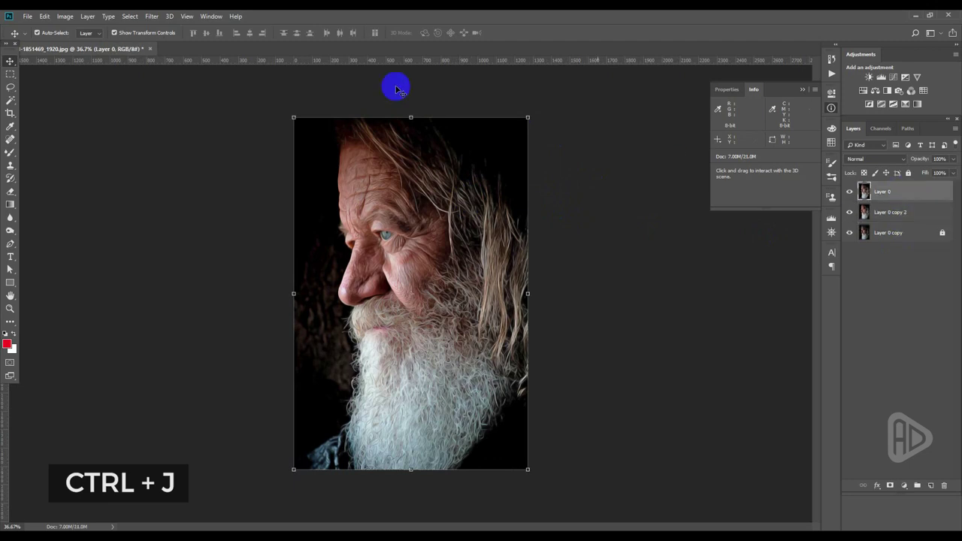
pyautogui.click(145, 16)
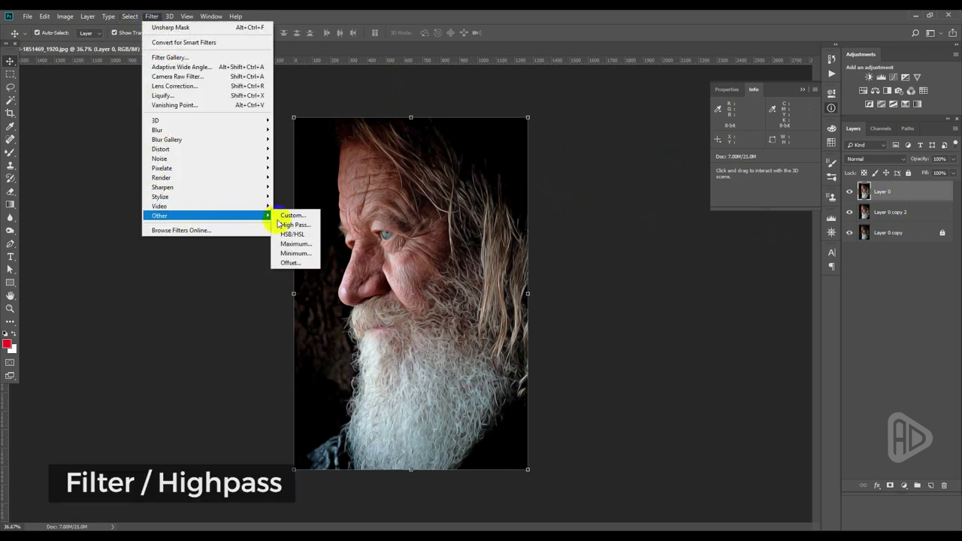
# Apply a 2-pixel High Pass to Layer 0, blend it as Overlay, and stamp visible into Layer 1.
pyautogui.click(297, 227)
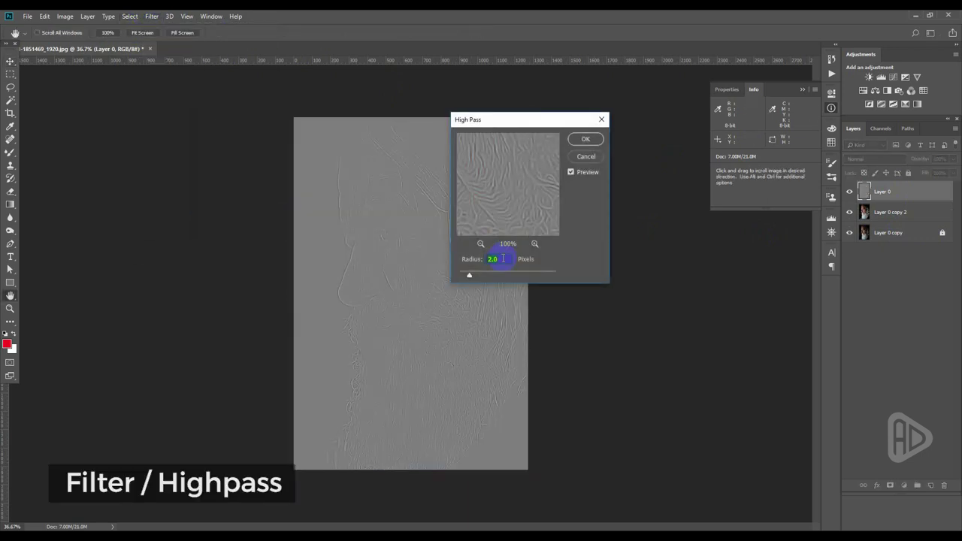
pyautogui.click(585, 140)
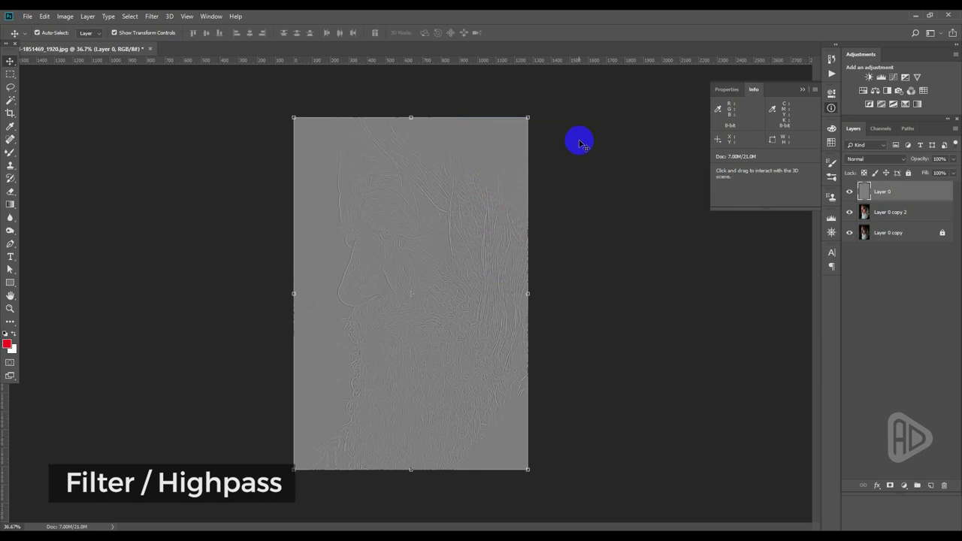
pyautogui.click(900, 158)
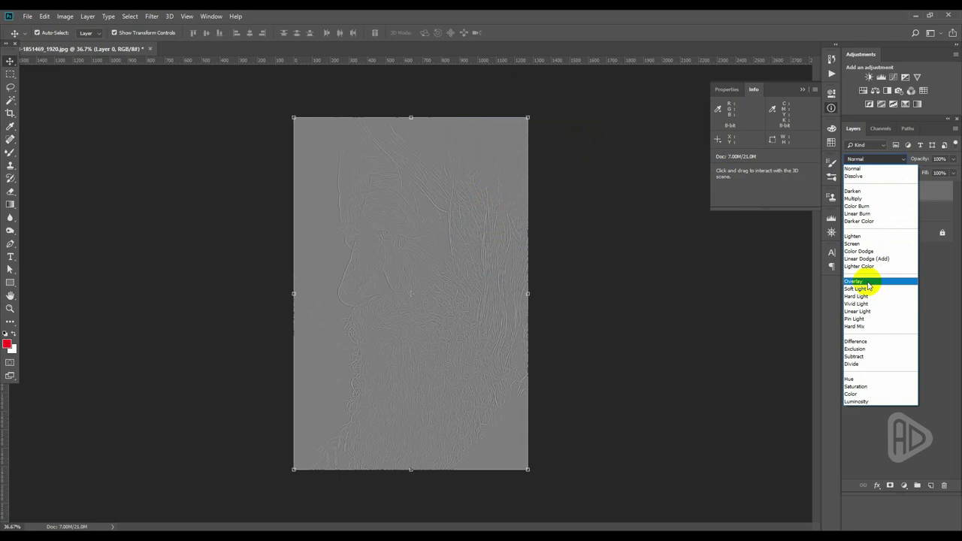
pyautogui.click(869, 283)
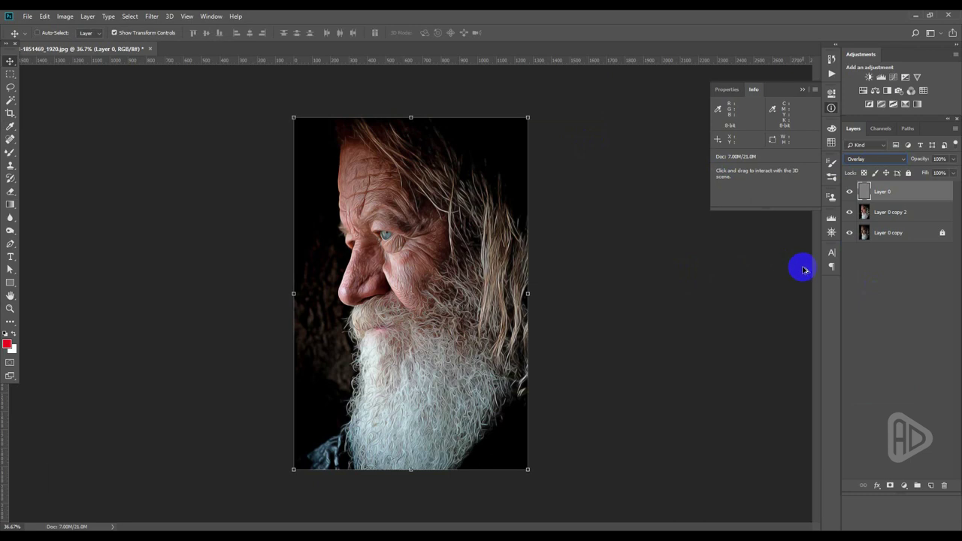
pyautogui.hotkey('ctrl', 'shift', 'alt', 'e')
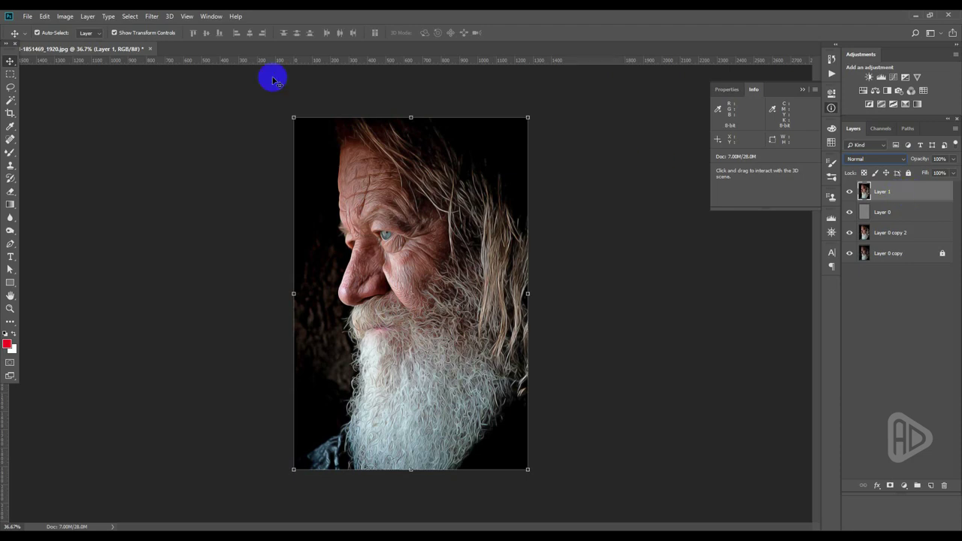
# Apply Auto Tone to Layer 1 and lower its opacity to 50%.
pyautogui.click(64, 15)
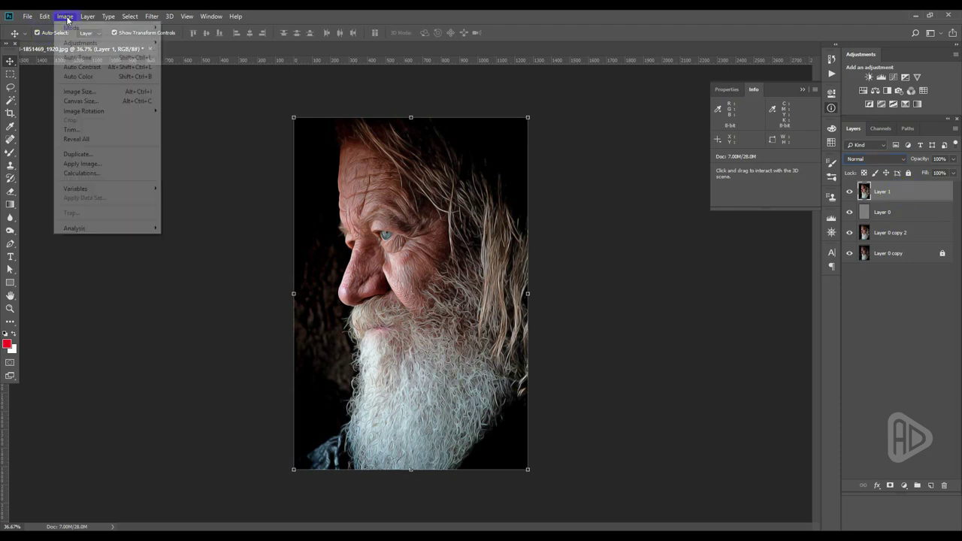
pyautogui.click(83, 58)
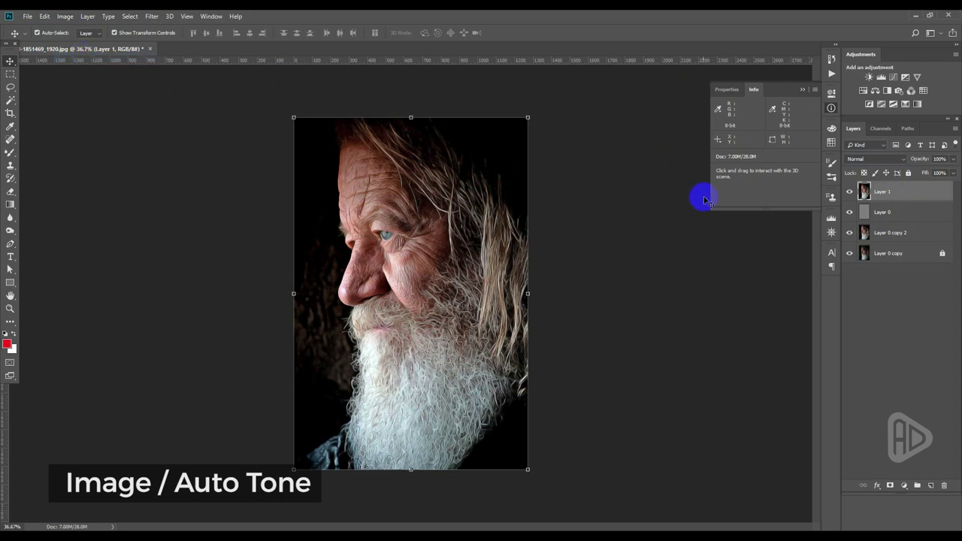
pyautogui.click(954, 160)
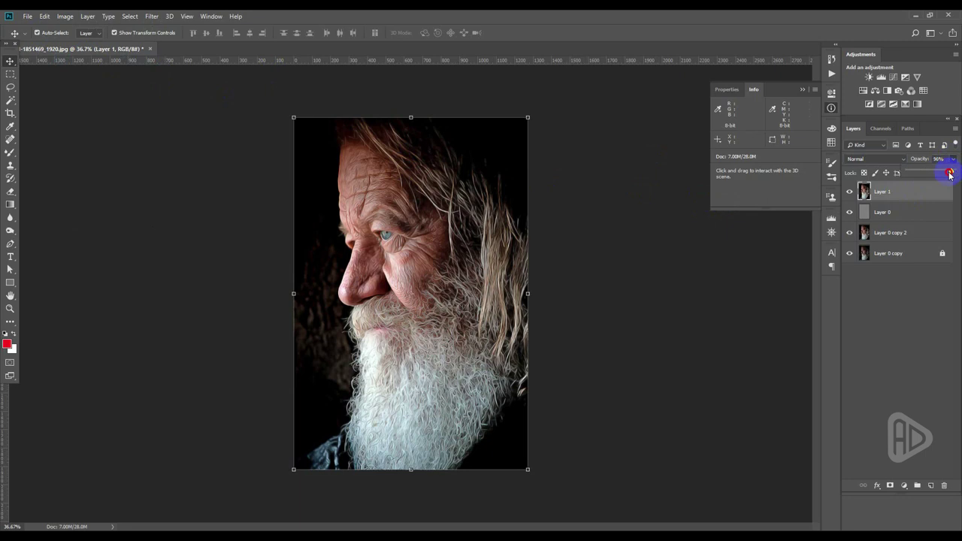
pyautogui.moveTo(950, 174); pyautogui.dragTo(931, 174)
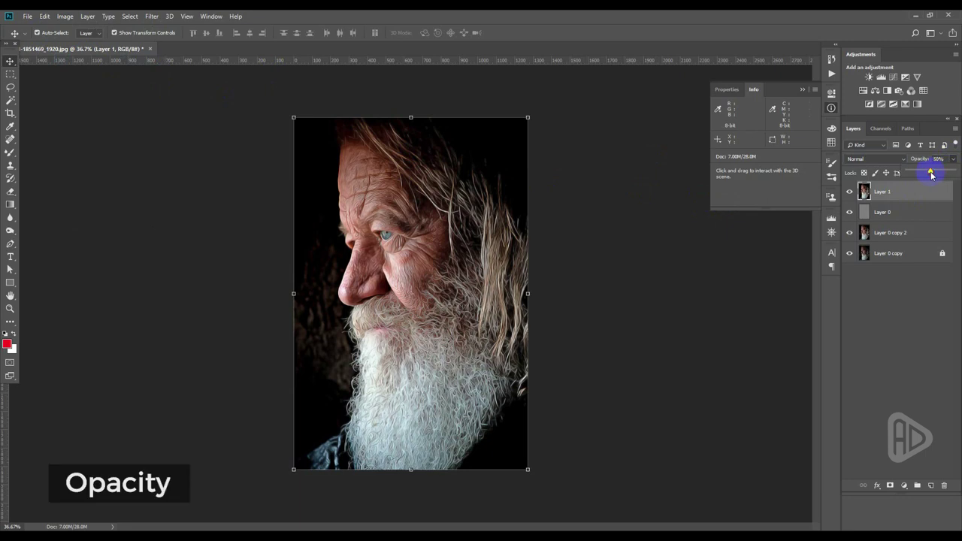
pyautogui.click(768, 240)
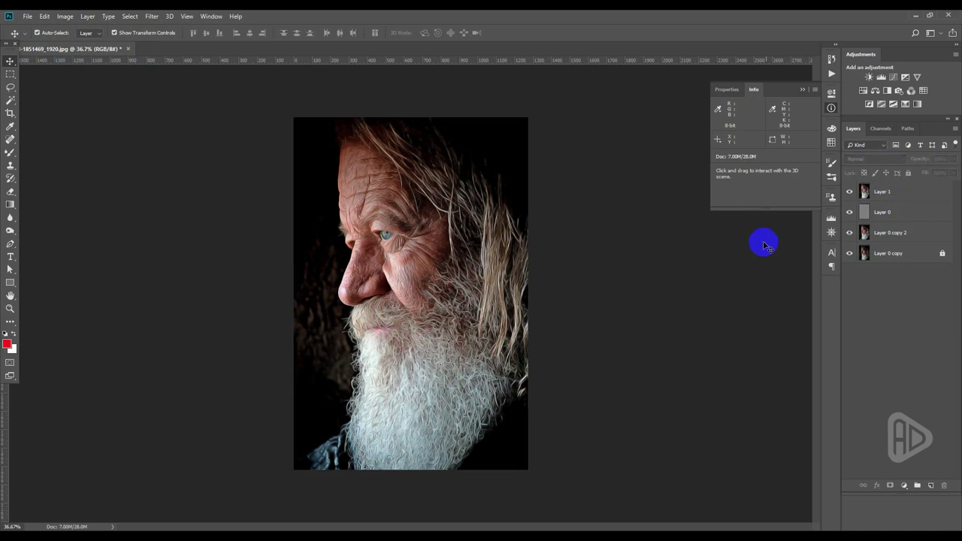
# Add a new empty layer and ready the Brush tool with a magenta foreground colour.
pyautogui.click(931, 487)
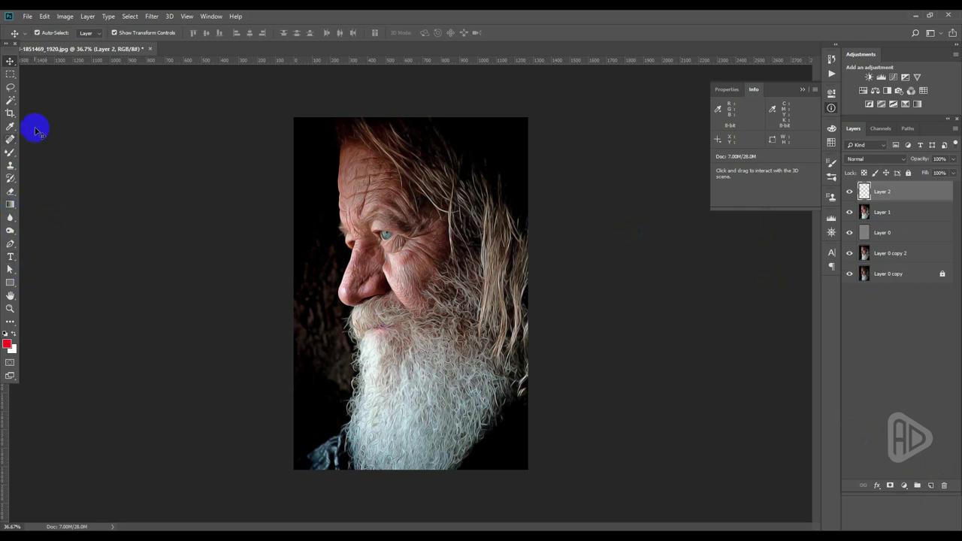
pyautogui.click(12, 154)
pyautogui.click(48, 150)
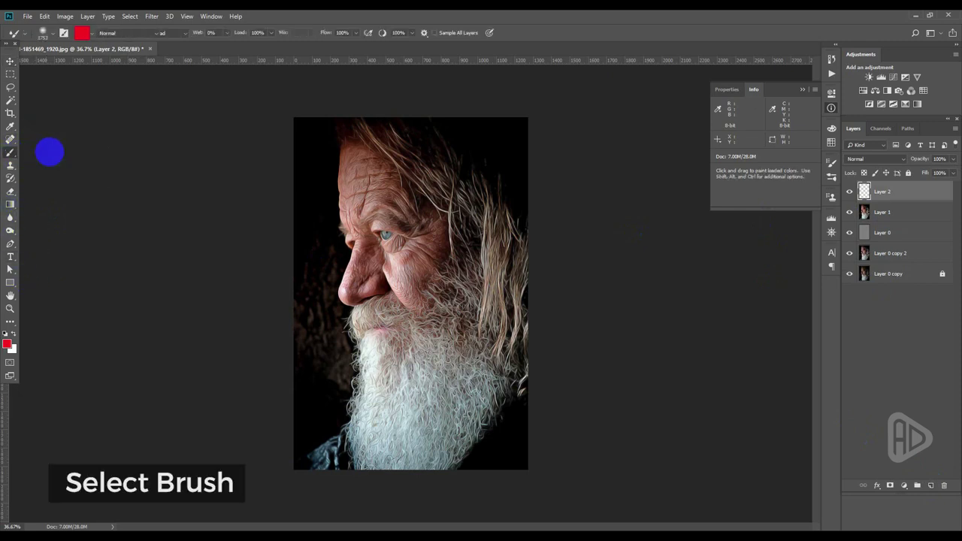
pyautogui.click(9, 156)
pyautogui.click(45, 153)
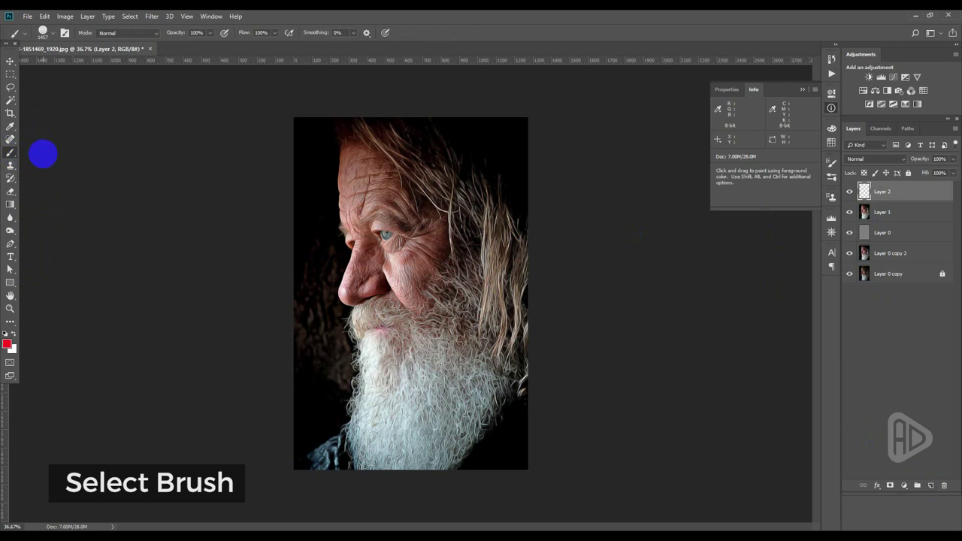
pyautogui.click(8, 345)
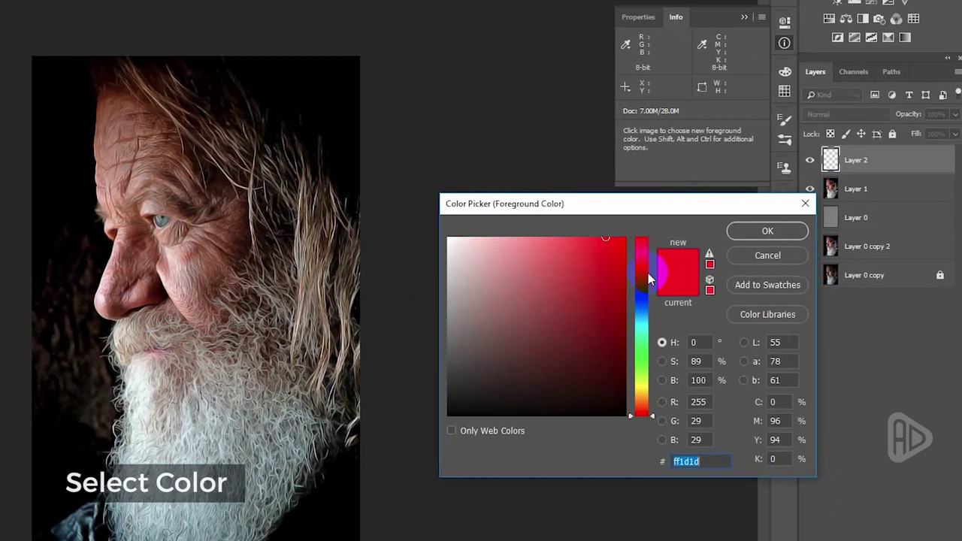
pyautogui.click(646, 269)
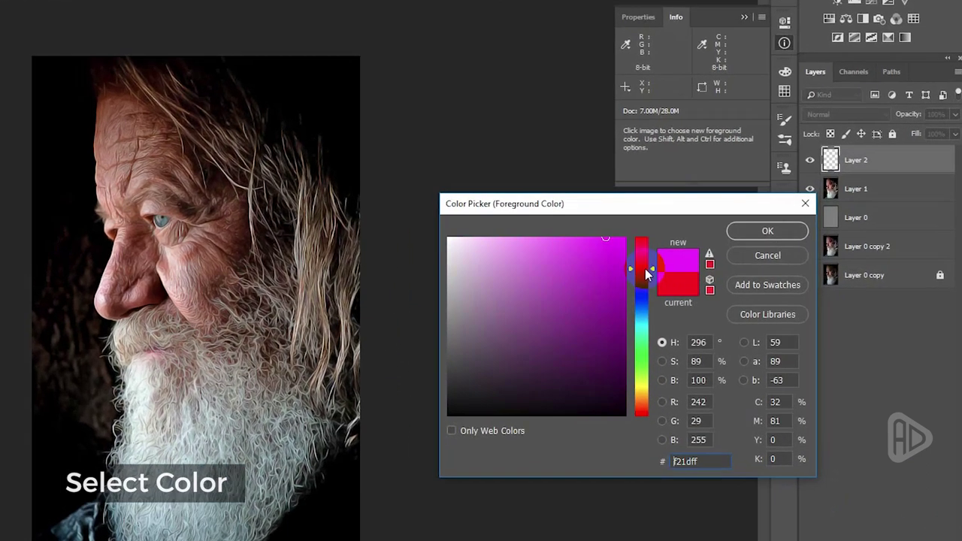
pyautogui.moveTo(646, 269)
pyautogui.mouseDown()
pyautogui.moveTo(639, 275)
pyautogui.moveTo(624, 239)
pyautogui.mouseUp()
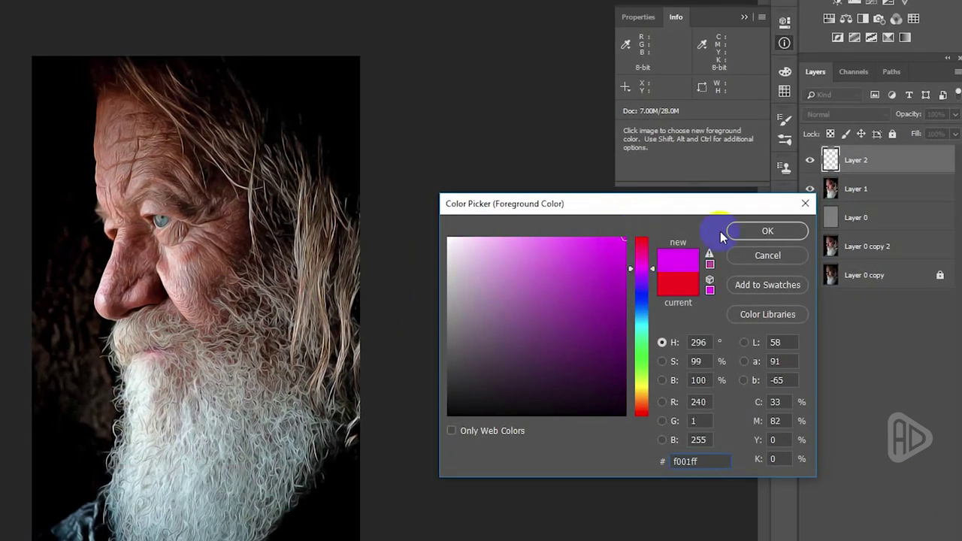
pyautogui.click(766, 231)
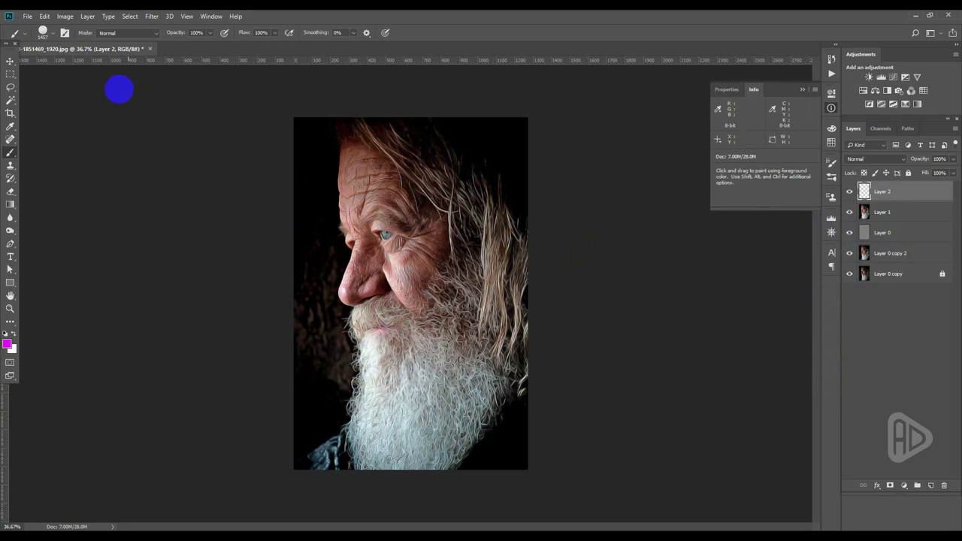
# Paint the portrait's right side with a soft round brush of about 2500 px.
pyautogui.click(52, 35)
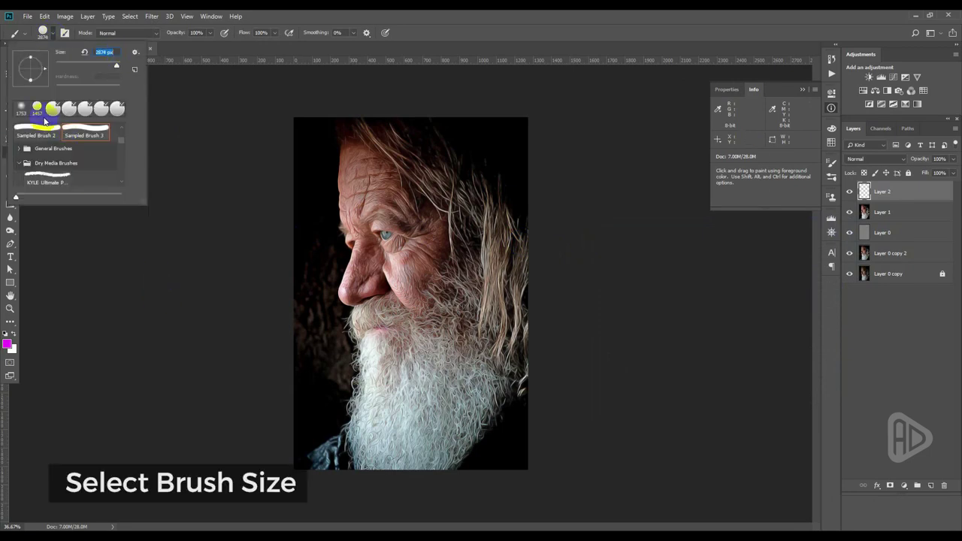
pyautogui.click(23, 108)
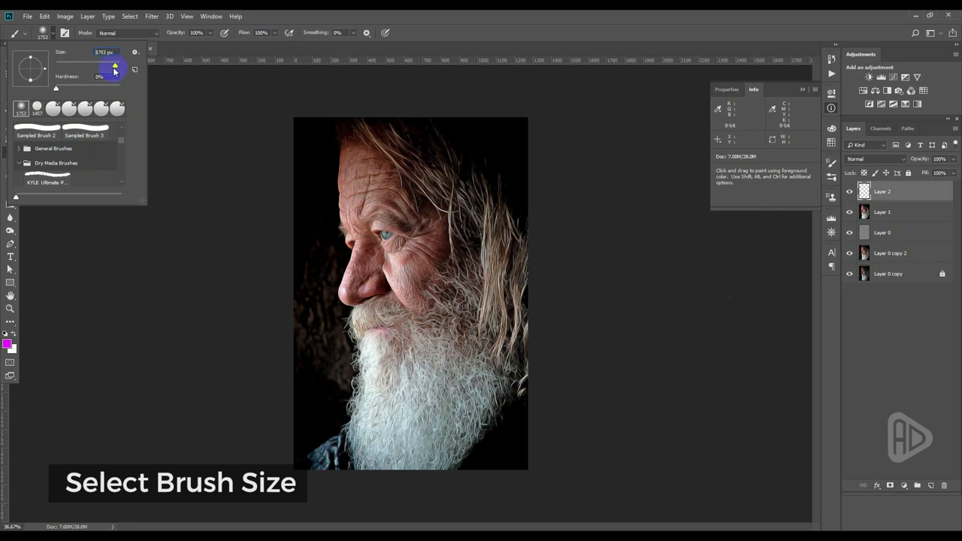
pyautogui.moveTo(116, 68); pyautogui.dragTo(117, 68)
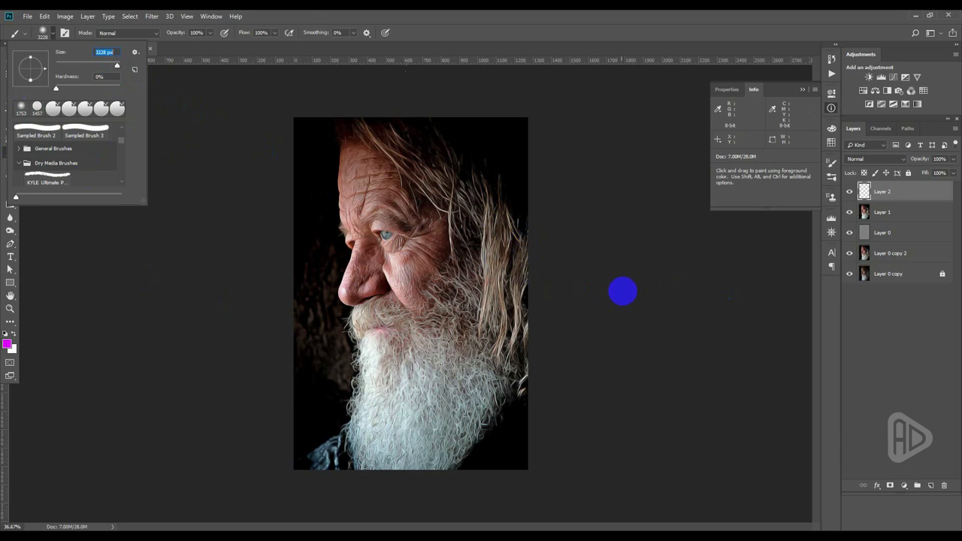
pyautogui.press('Return')
pyautogui.moveTo(623, 290); pyautogui.dragTo(638, 300)
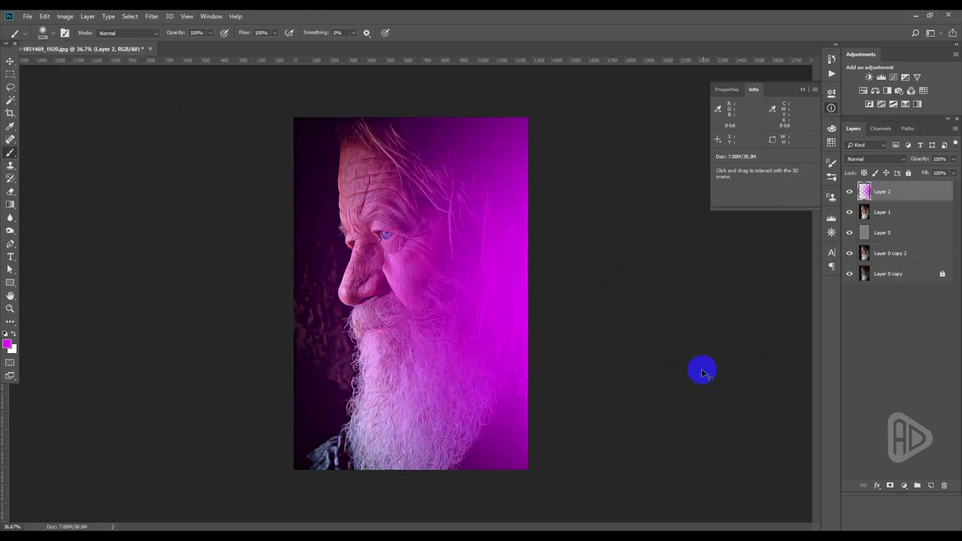
pyautogui.hotkey('ctrl', 'z')
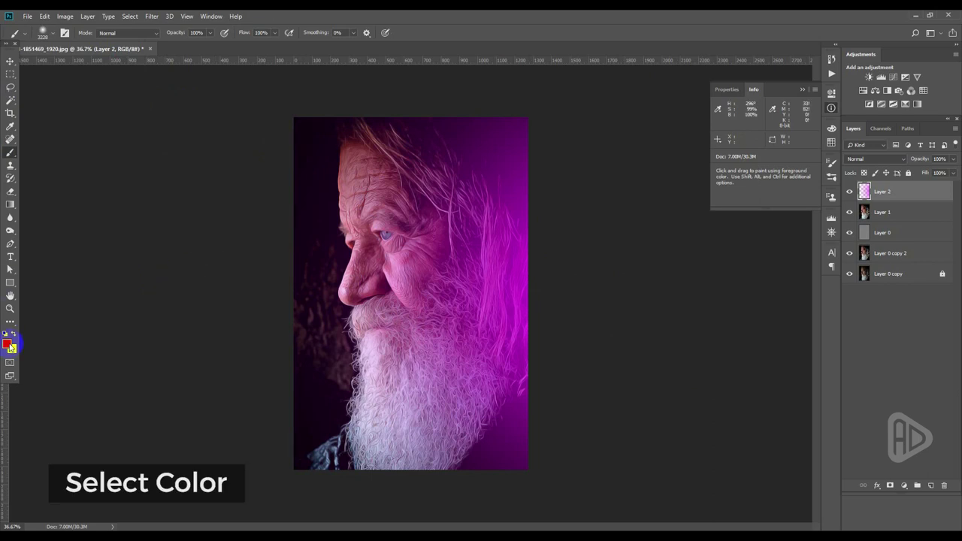
# Change the foreground colour to red and paint a soft red tint on the portrait's left side.
pyautogui.click(6, 345)
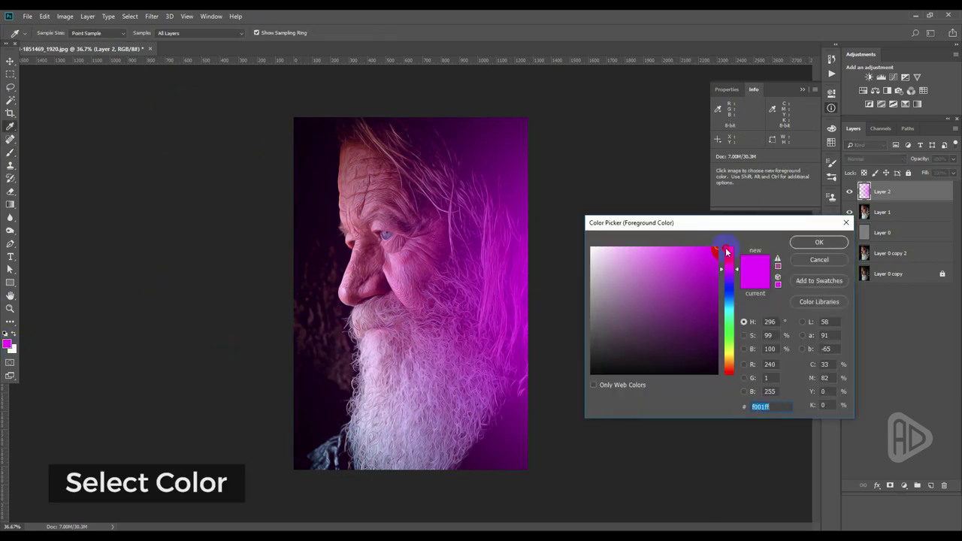
pyautogui.click(726, 249)
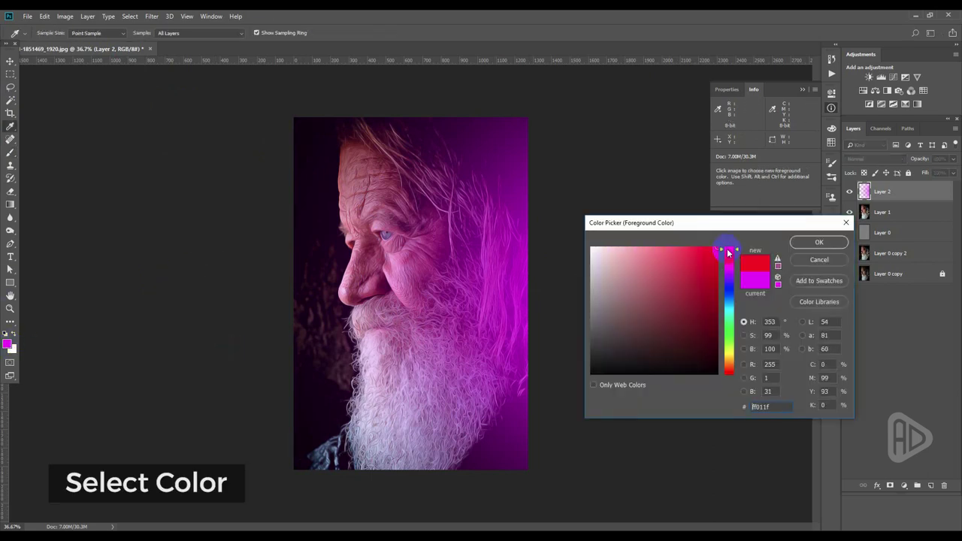
pyautogui.click(802, 242)
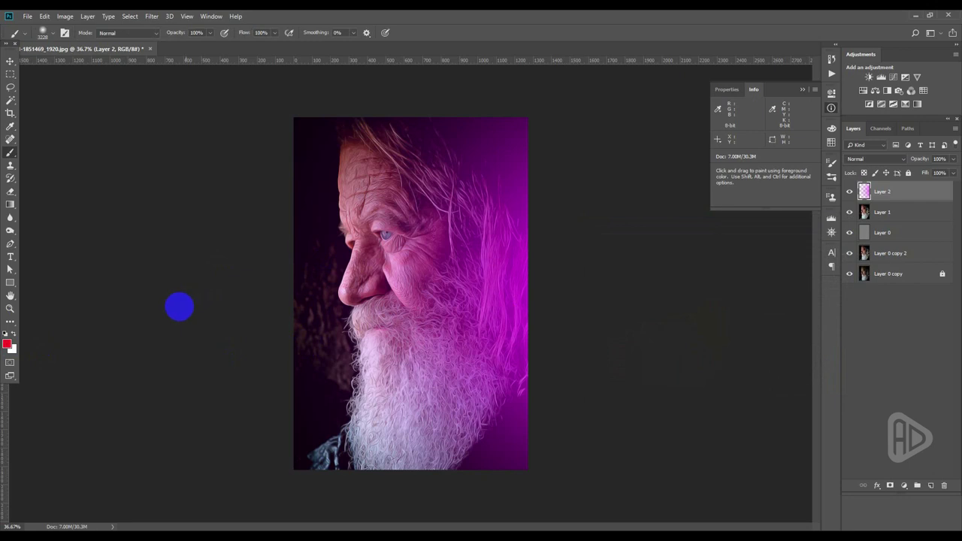
pyautogui.click(181, 307)
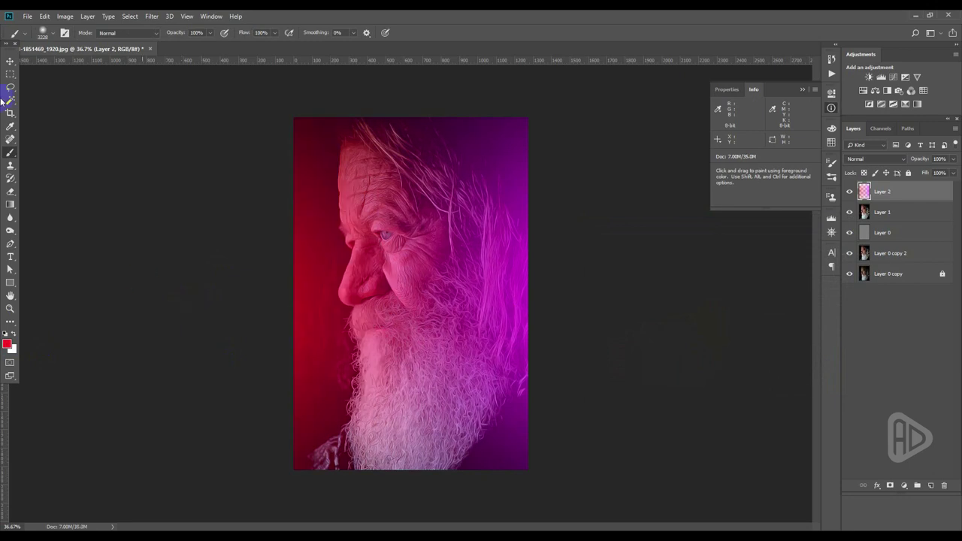
pyautogui.click(10, 62)
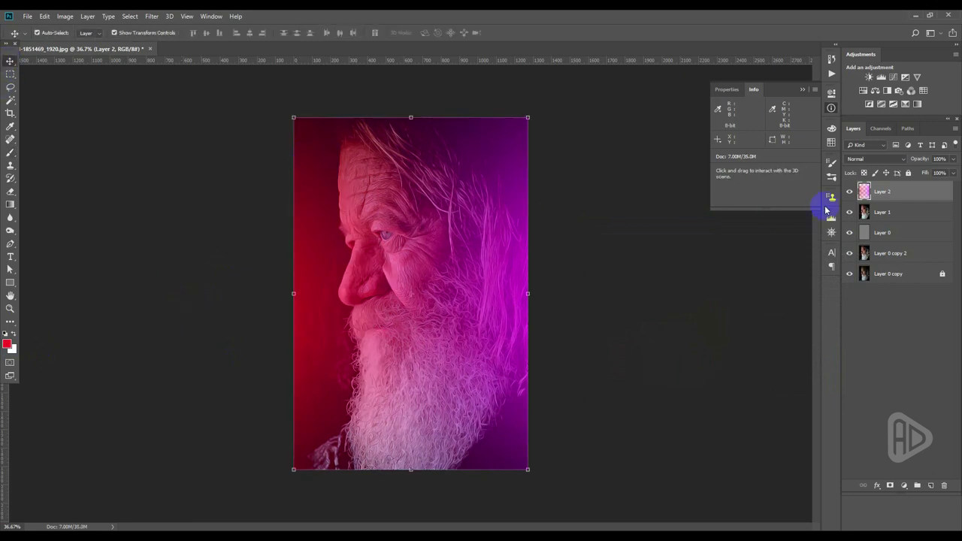
# Set Layer 2 to Overlay blending and lower its opacity to about 40%.
pyautogui.click(902, 161)
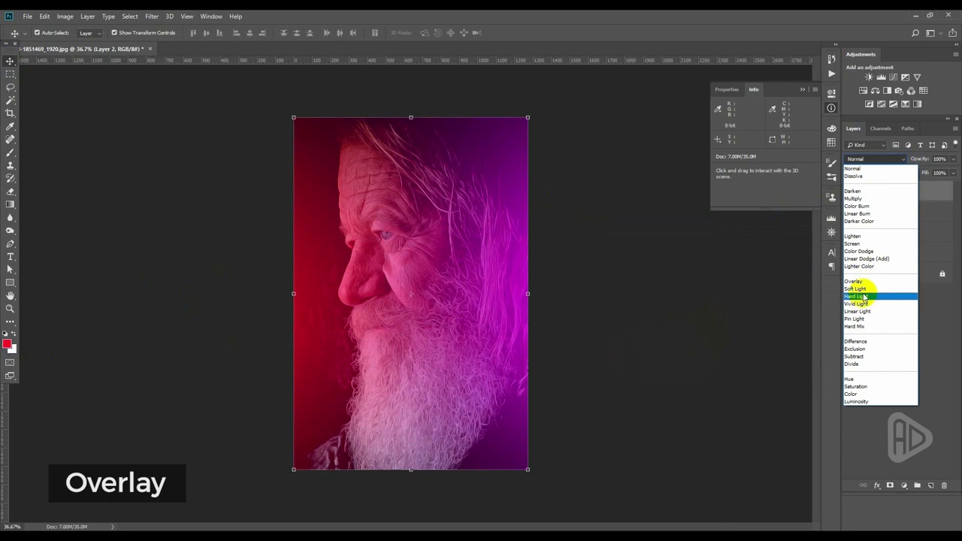
pyautogui.click(857, 278)
pyautogui.click(938, 158)
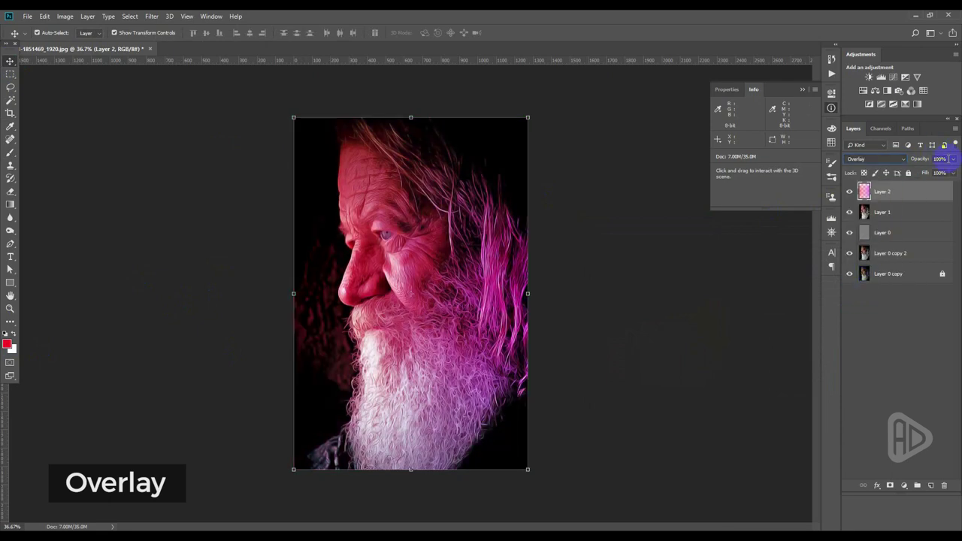
pyautogui.click(954, 159)
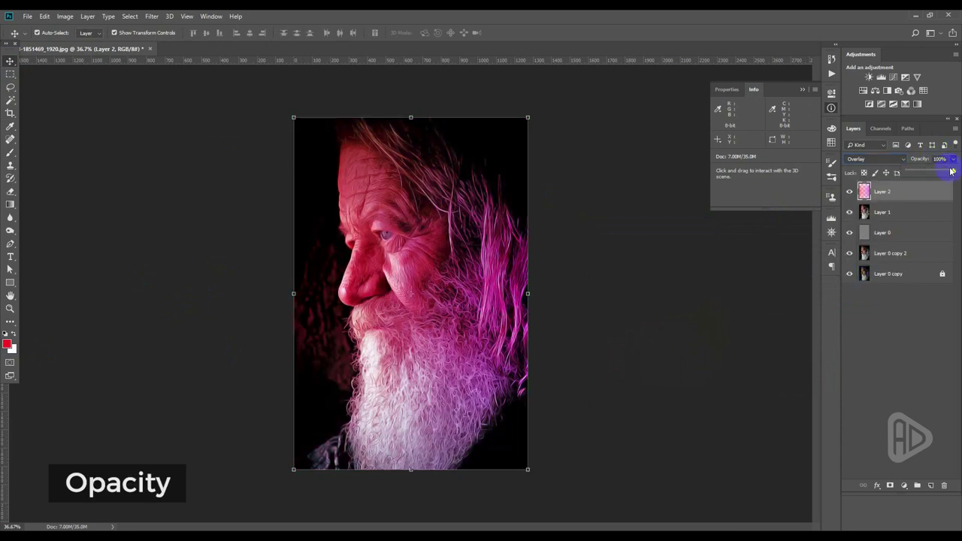
pyautogui.moveTo(955, 173); pyautogui.dragTo(934, 173)
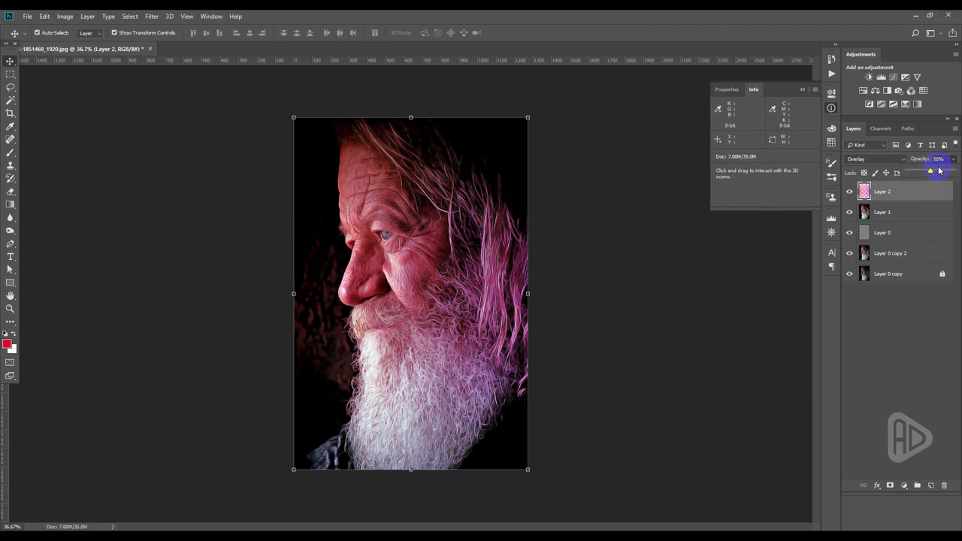
pyautogui.click(947, 159)
pyautogui.click(955, 160)
pyautogui.click(953, 159)
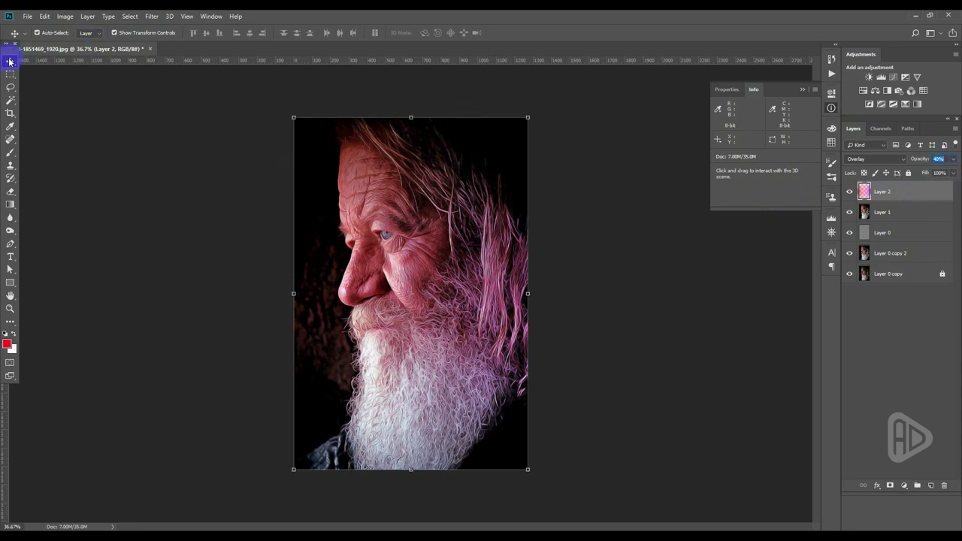
pyautogui.click(155, 153)
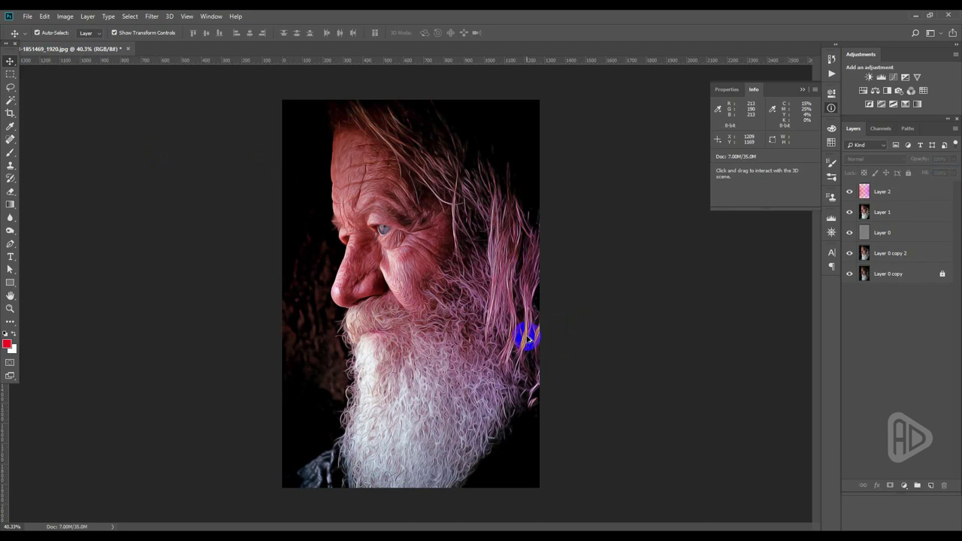
pyautogui.scroll(1, 529, 340)
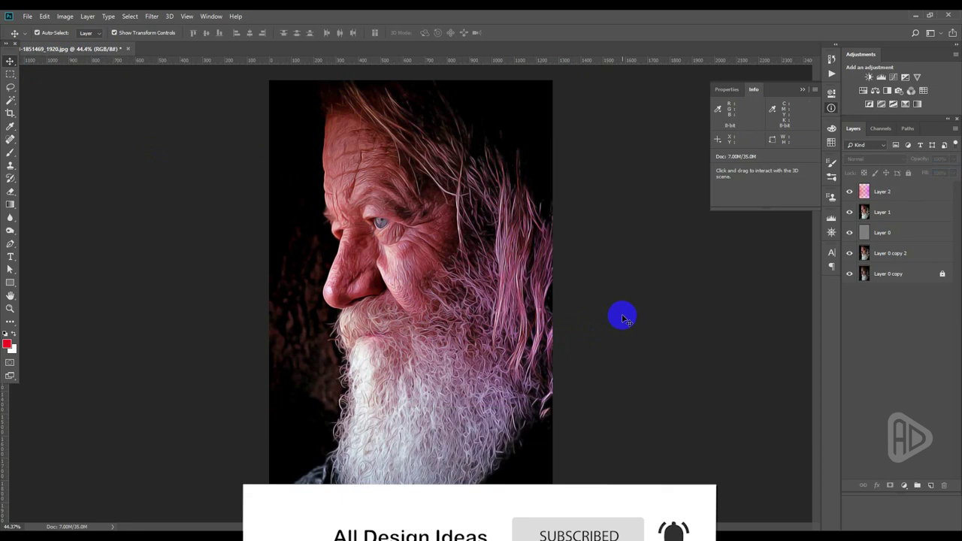
pyautogui.scroll(1, 645, 326)
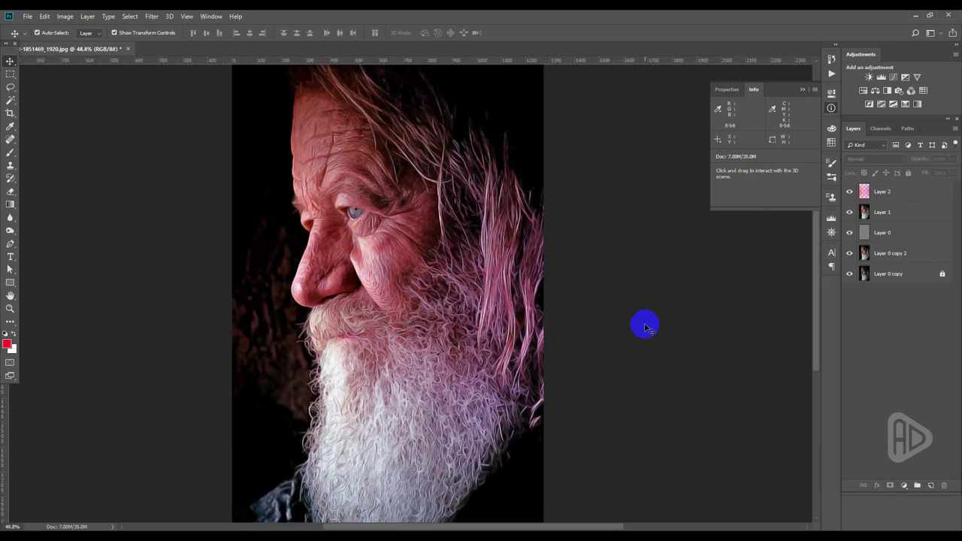
pyautogui.scroll(1, 645, 326)
pyautogui.scroll(1, 230, 243)
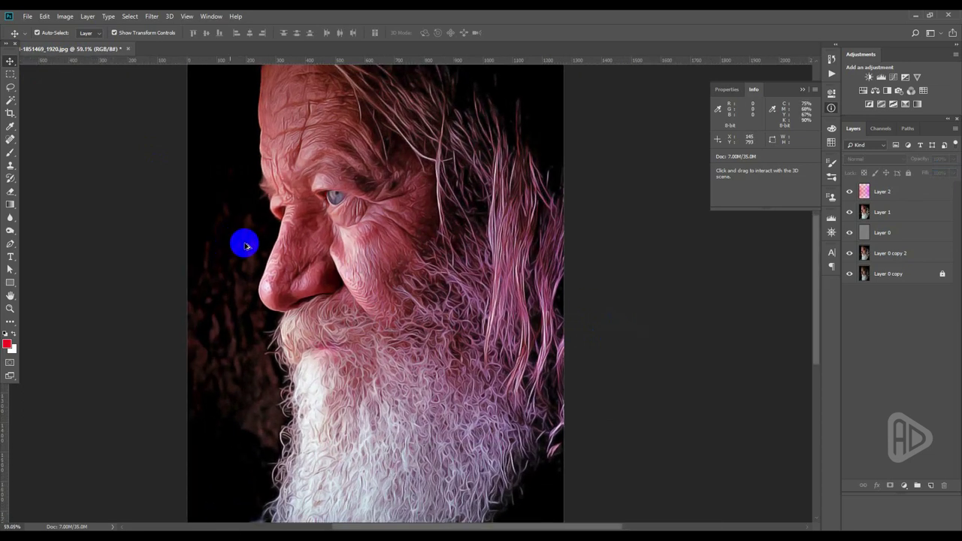
pyautogui.scroll(1, 245, 244)
pyautogui.scroll(1, 249, 246)
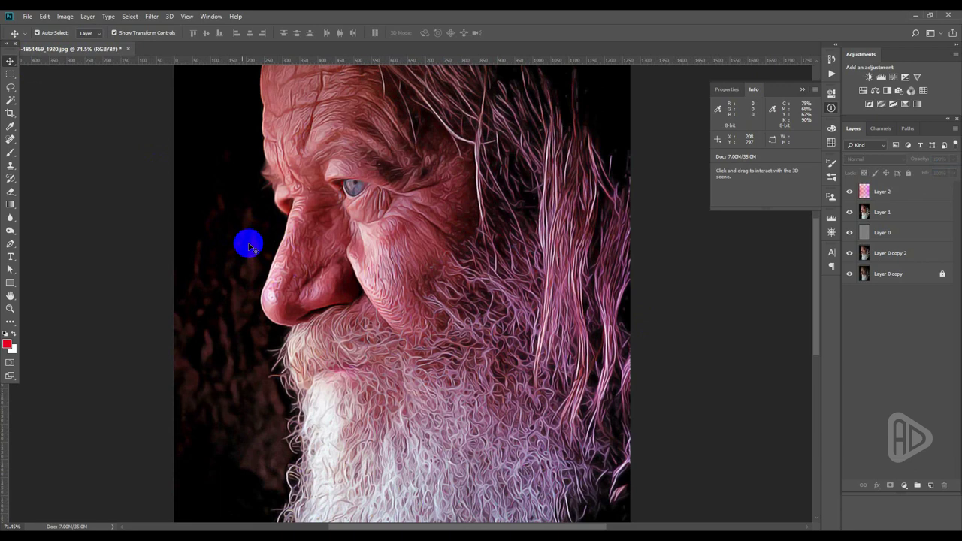
pyautogui.scroll(1, 250, 245)
pyautogui.moveTo(357, 194); pyautogui.dragTo(348, 343)
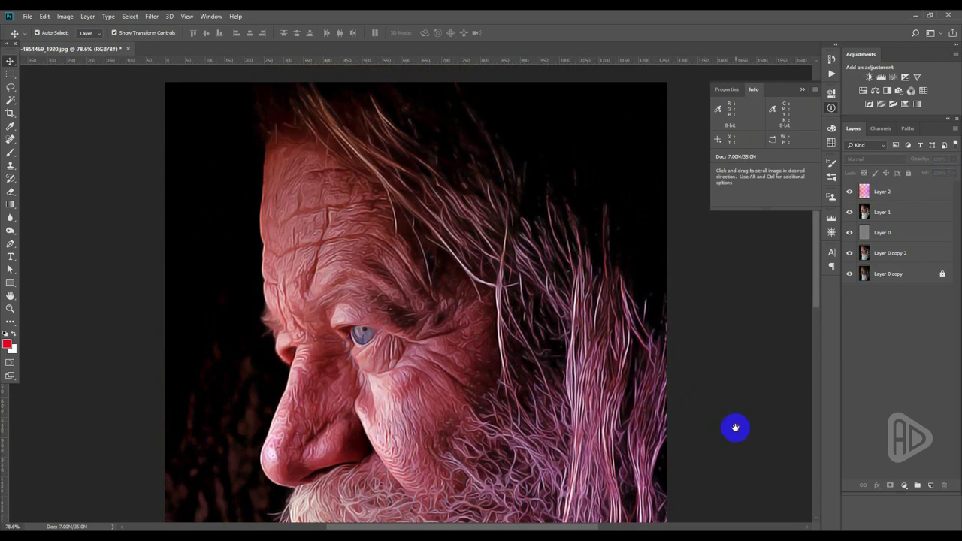
pyautogui.scroll(-3, 720, 403)
pyautogui.scroll(-1, 722, 379)
pyautogui.scroll(-2, 722, 398)
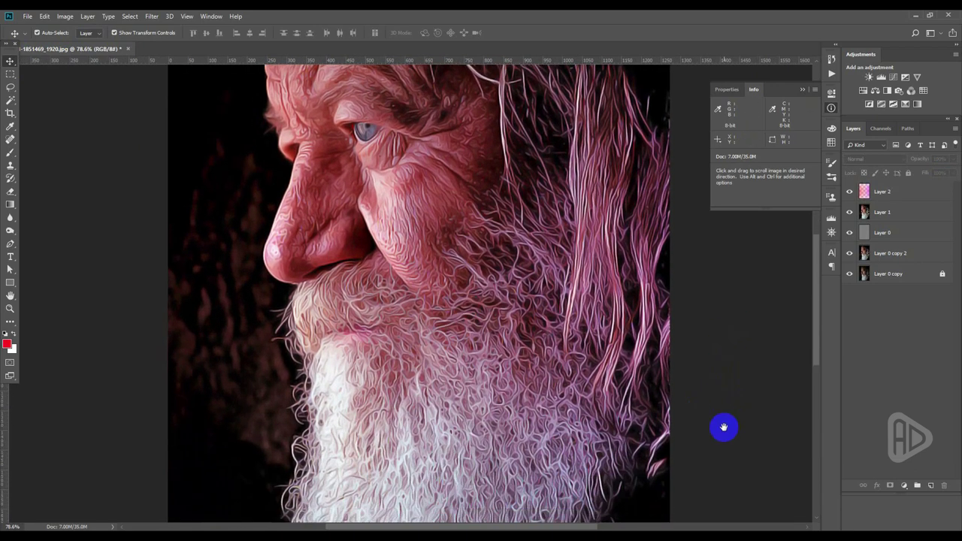
pyautogui.scroll(-1, 721, 391)
pyautogui.scroll(-1, 726, 406)
pyautogui.scroll(-1, 733, 409)
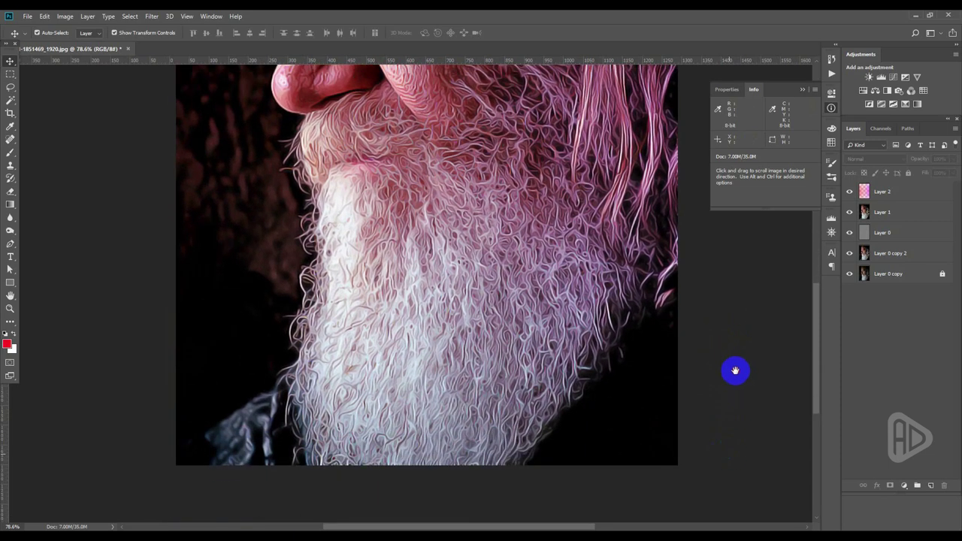
pyautogui.moveTo(735, 369); pyautogui.dragTo(730, 386)
pyautogui.scroll(-1, 620, 387)
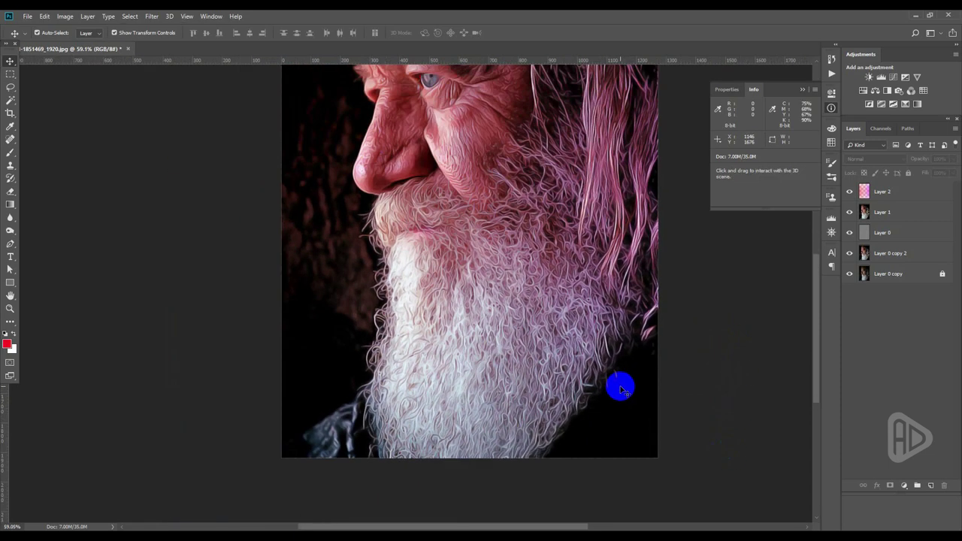
pyautogui.scroll(2, 621, 387)
pyautogui.scroll(-2, 280, 316)
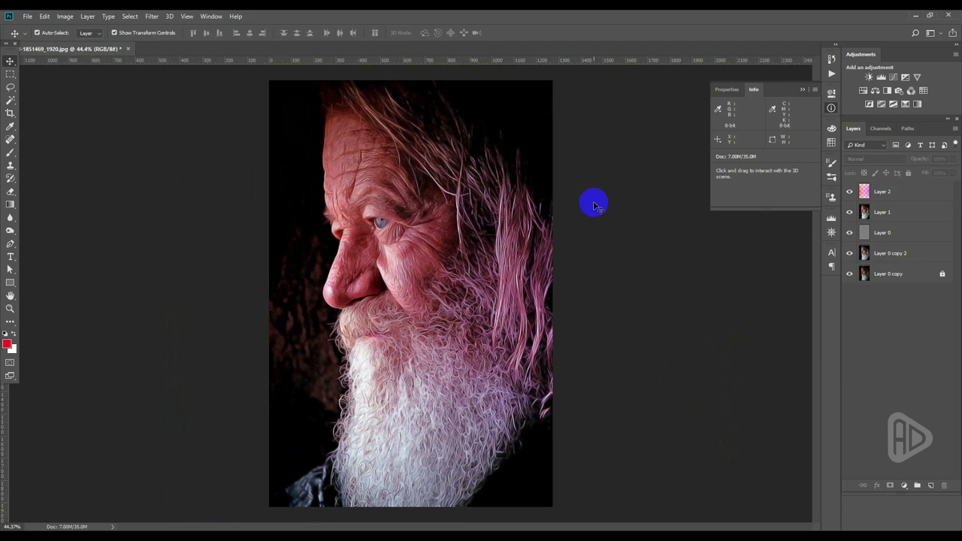
# Save the document as a Photoshop PSD named 'Oilpaint Effect', accepting the format options.
pyautogui.click(27, 17)
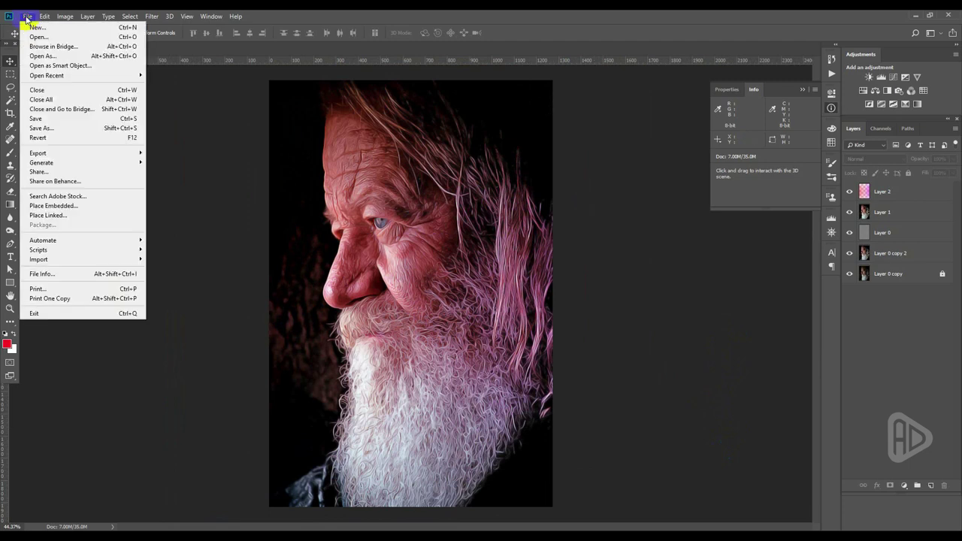
pyautogui.click(43, 128)
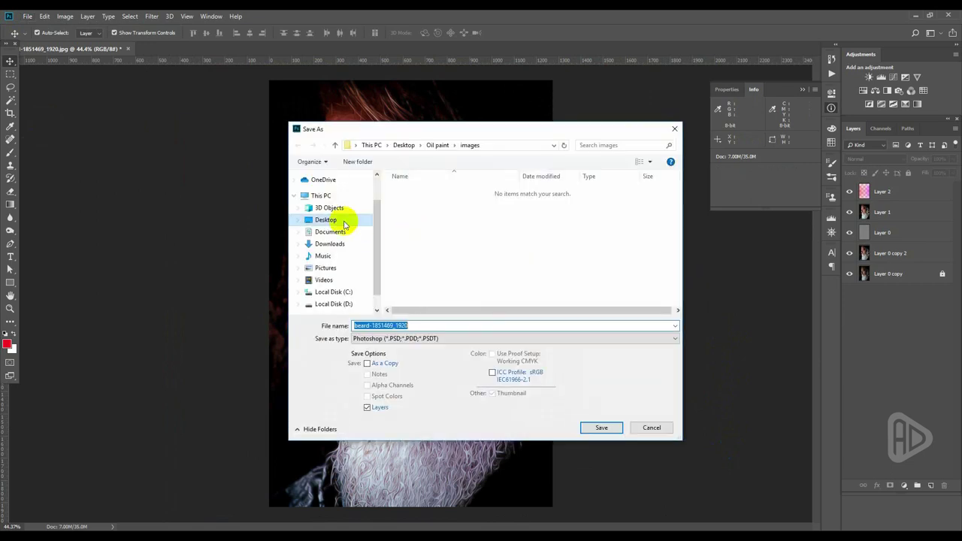
pyautogui.click(427, 327)
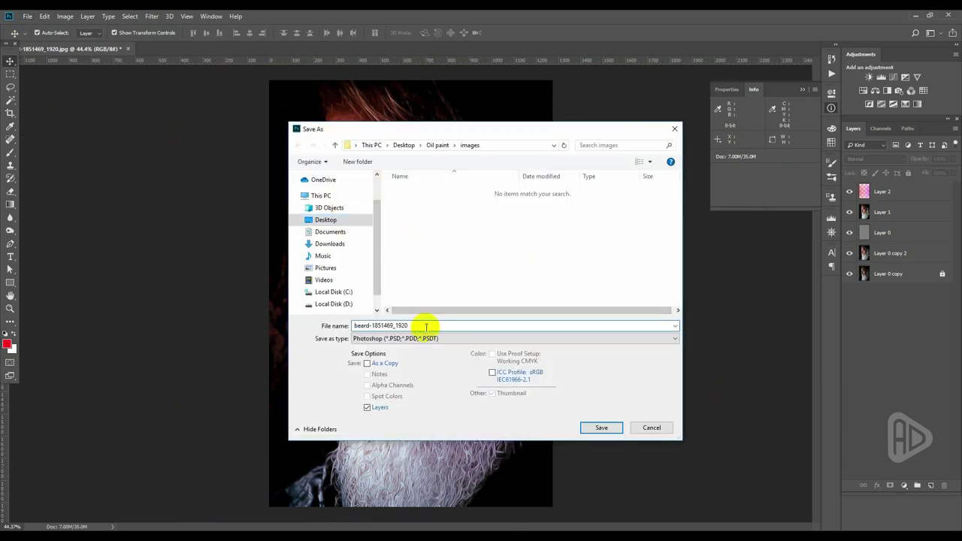
pyautogui.hotkey('ctrl', 'a')
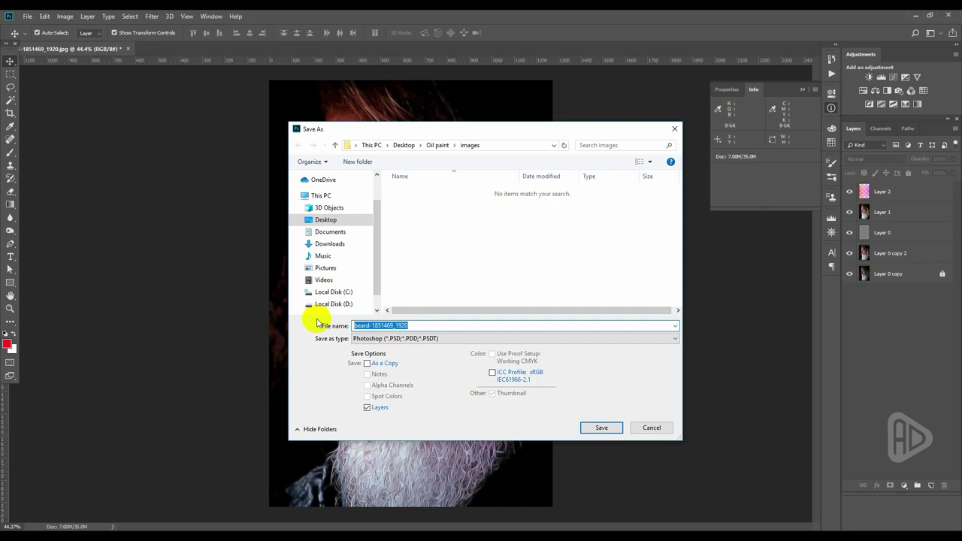
pyautogui.write('O')
pyautogui.write('nt')
pyautogui.write('ffect')
pyautogui.click(603, 428)
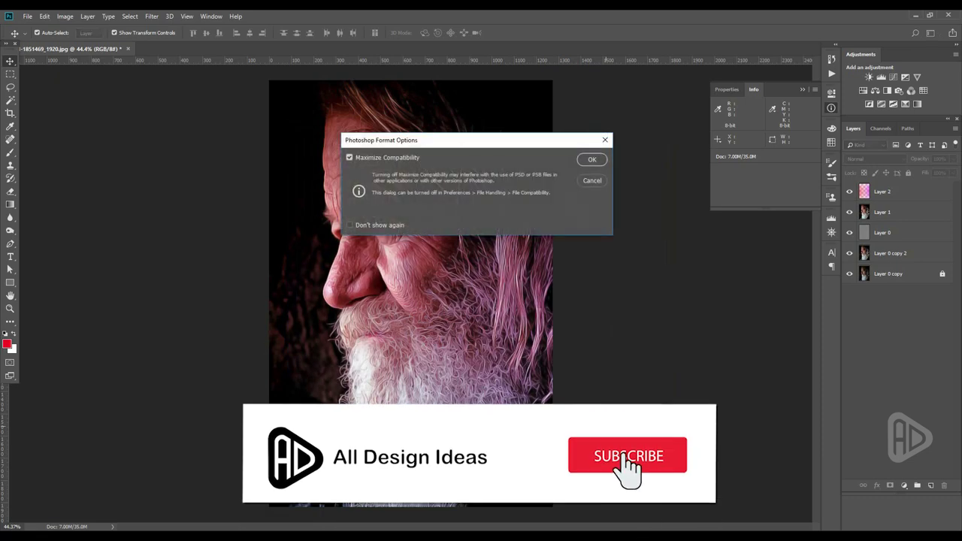
pyautogui.click(592, 160)
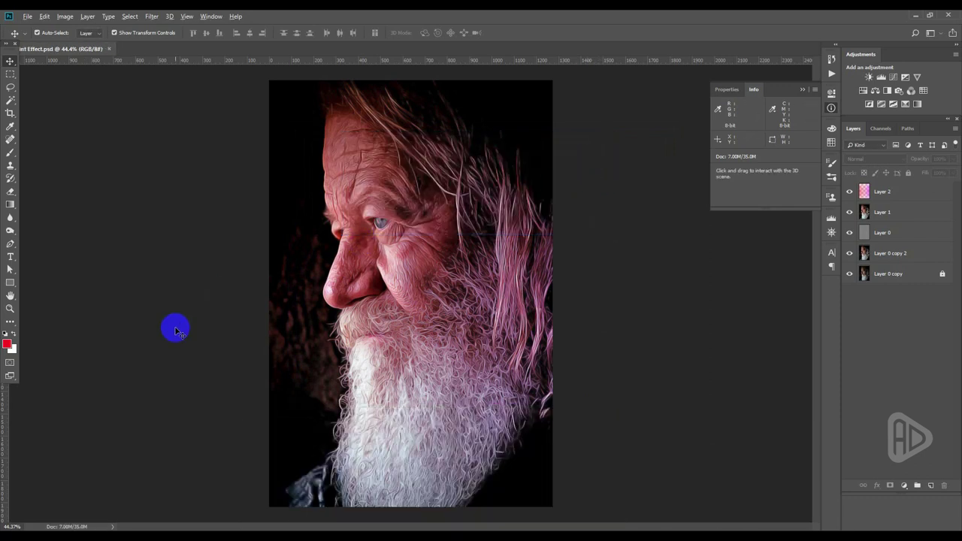
# Hide all panels with Tab, then zoom in and pan to review the finished portrait.
pyautogui.scroll(1, 175, 330)
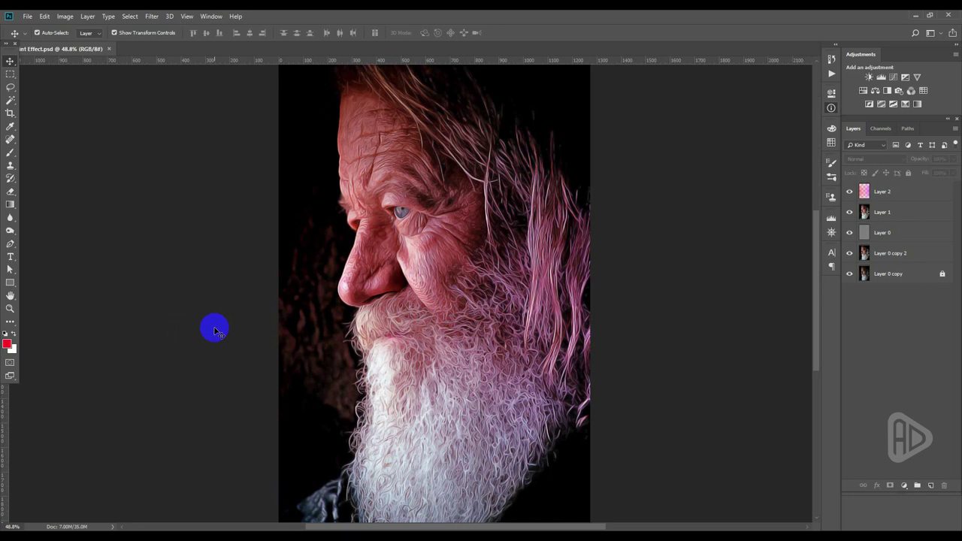
pyautogui.press('Tab')
pyautogui.scroll(1, 215, 328)
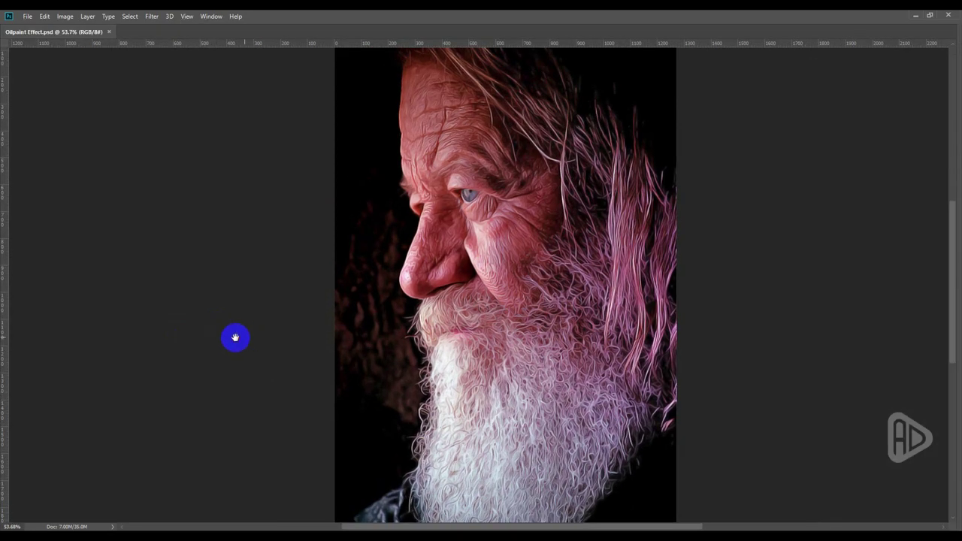
pyautogui.moveTo(234, 337)
pyautogui.mouseDown()
pyautogui.moveTo(153, 337)
pyautogui.moveTo(170, 337)
pyautogui.mouseUp()
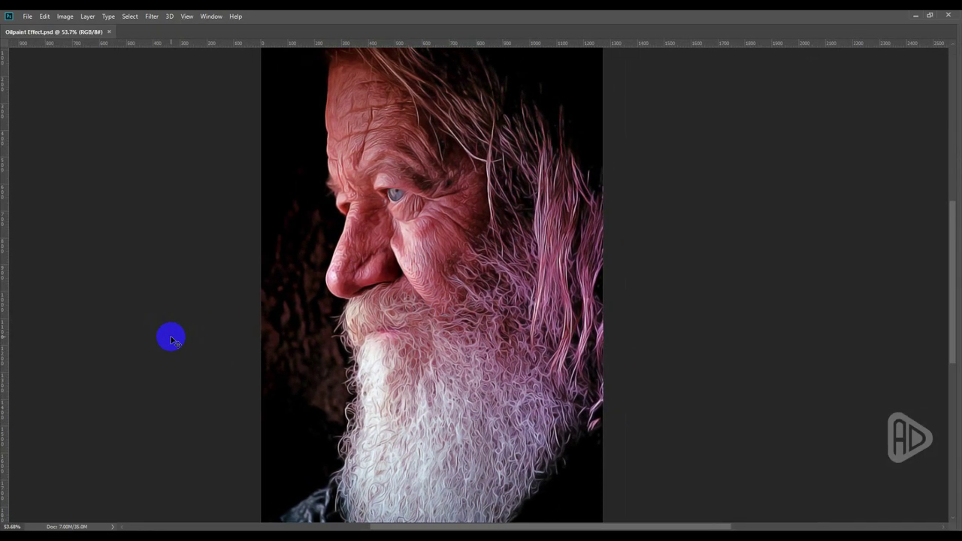